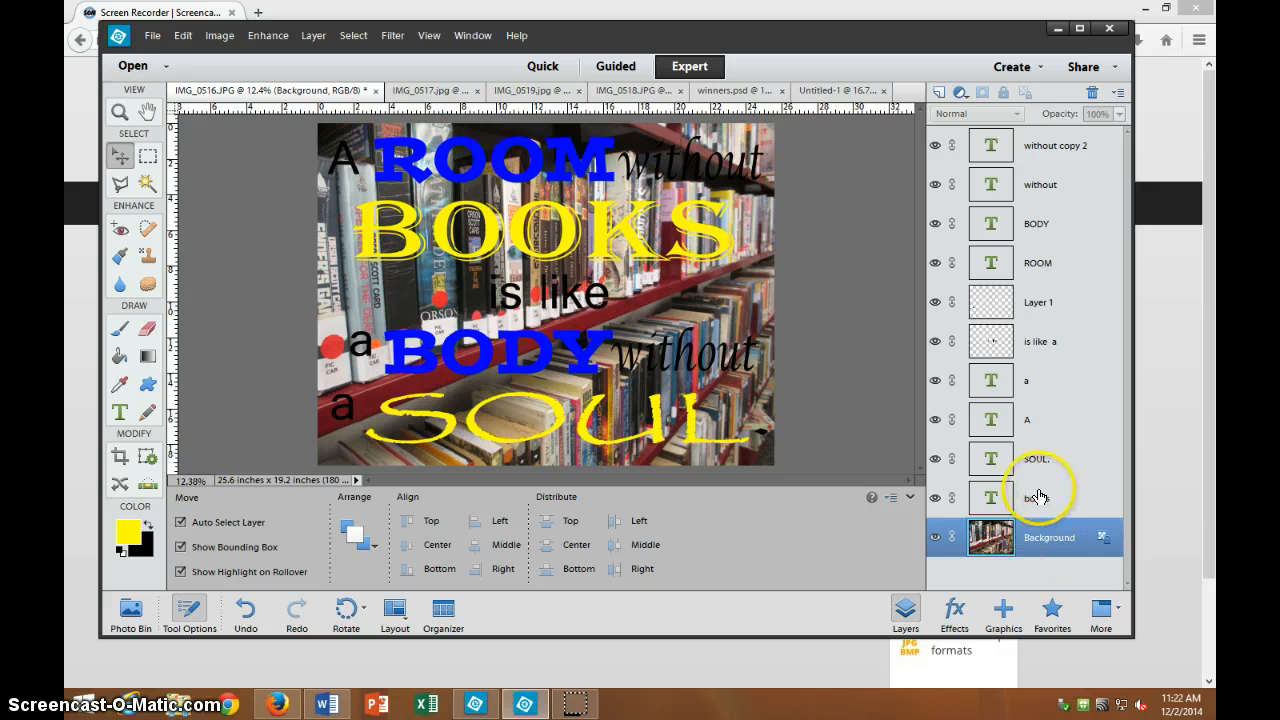
Simplify the books text layer, then select every quote layer from 'without copy 2' down to books.
click(1039, 494)
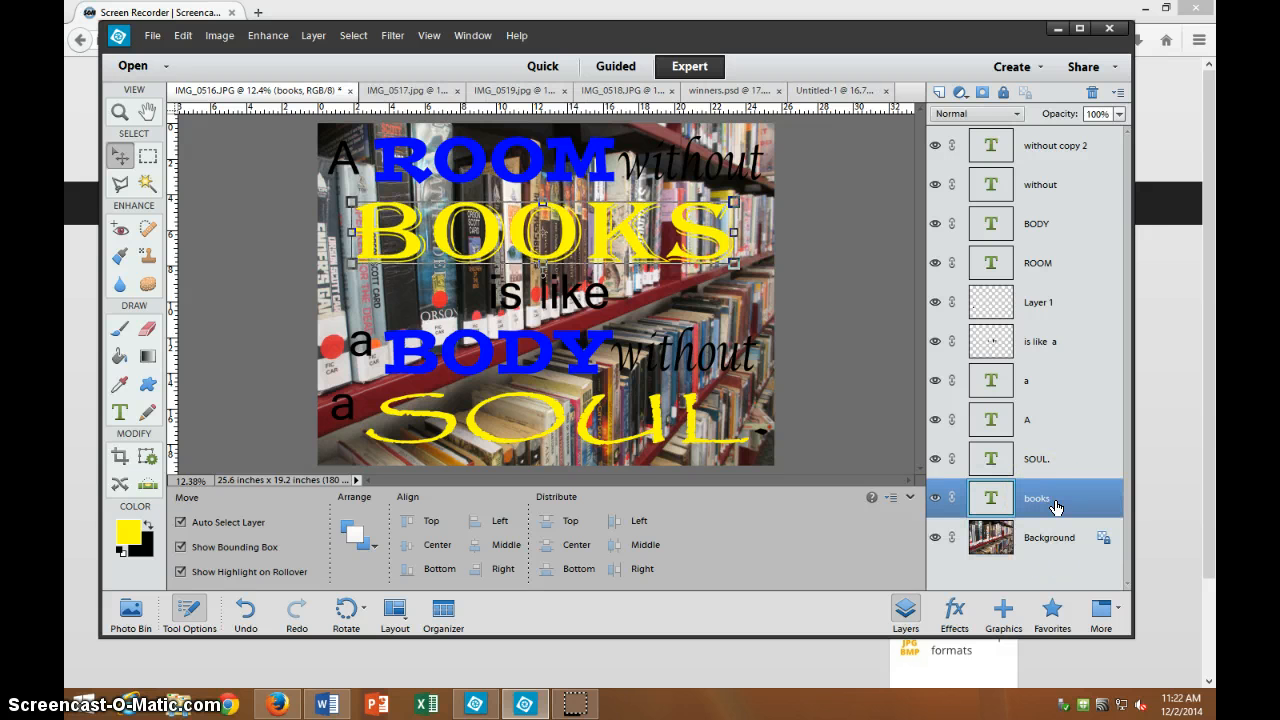
right_click(1036, 496)
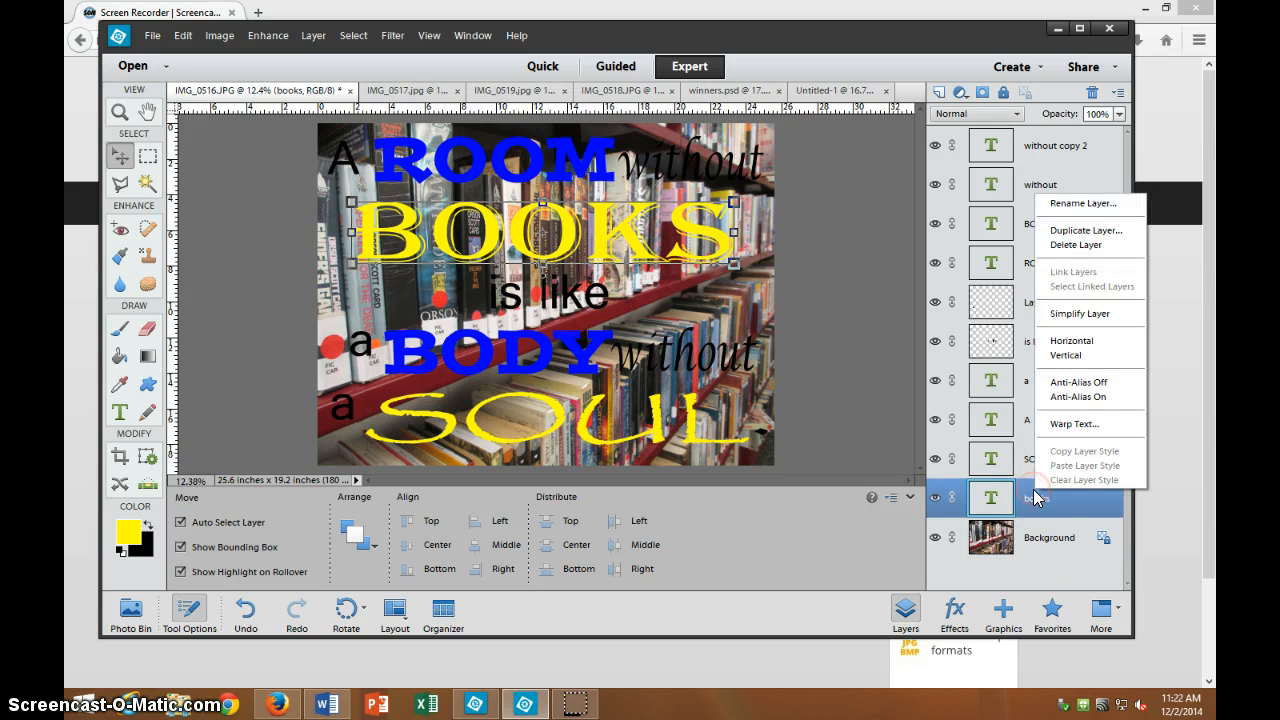
click(1068, 314)
click(1030, 145)
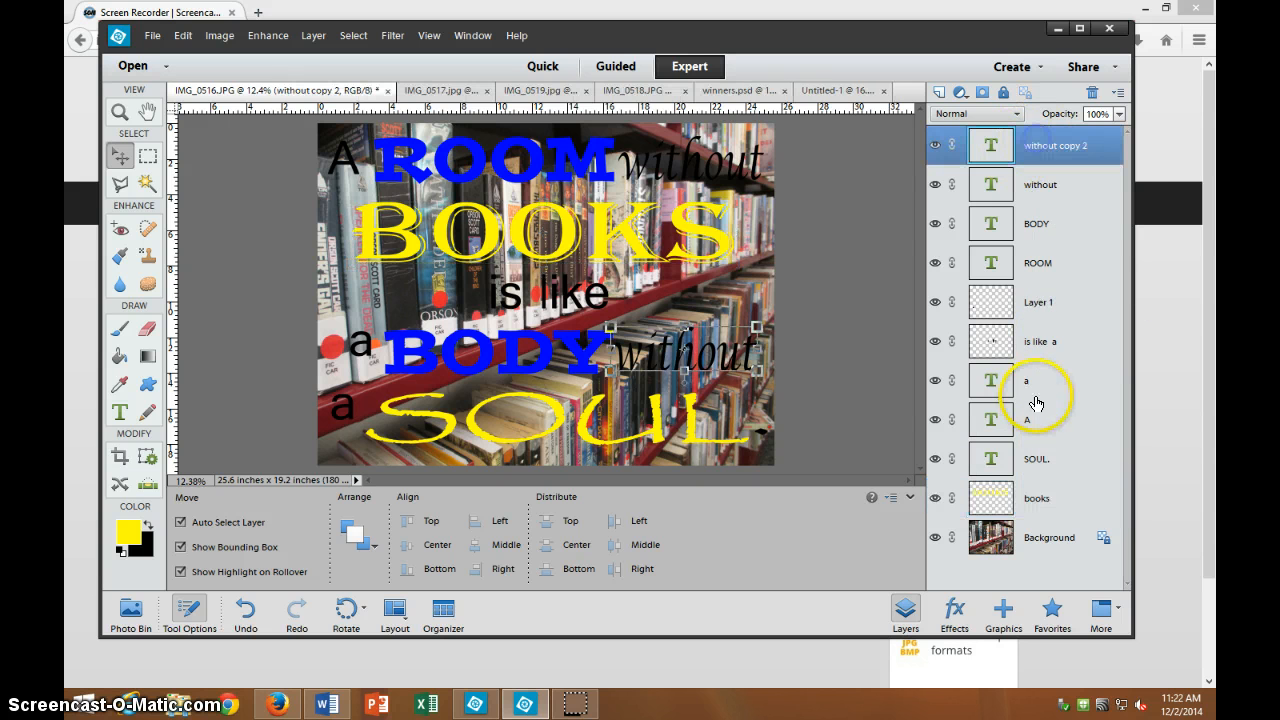
shift+click(1031, 499)
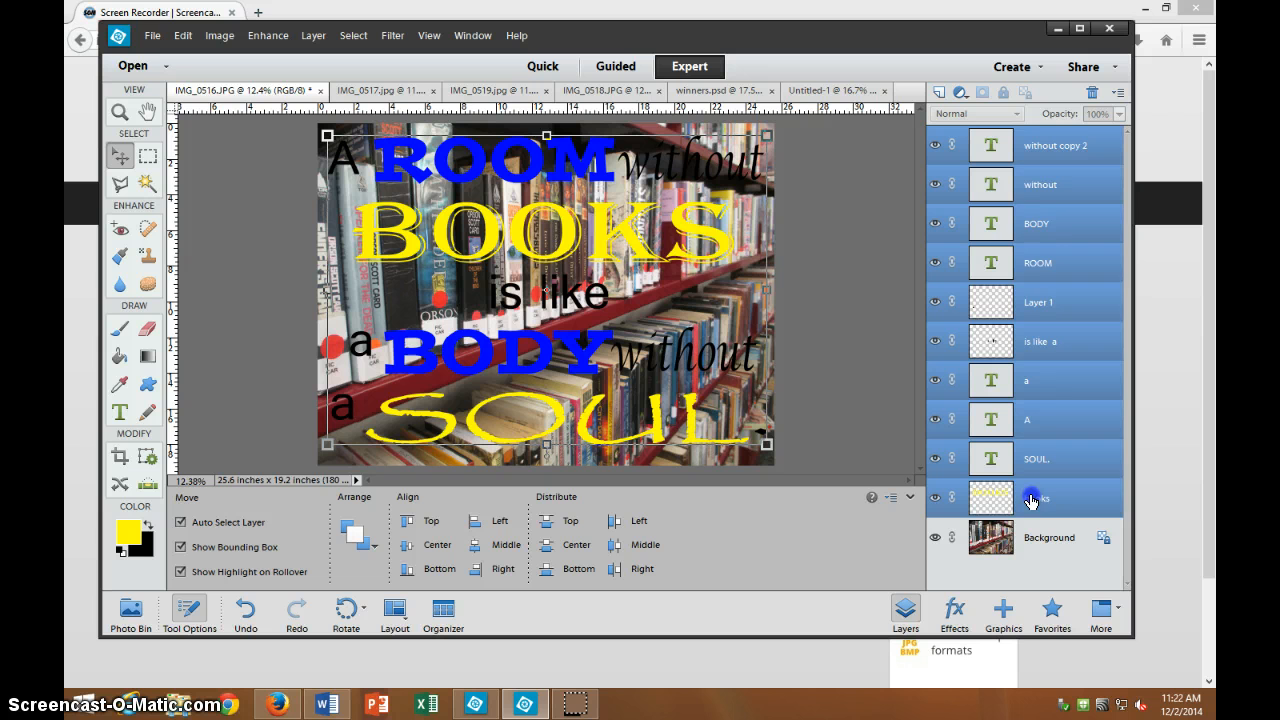
Simplify the selected quote text layers and merge them into one 'without copy 2' layer.
right_click(1027, 234)
click(1062, 350)
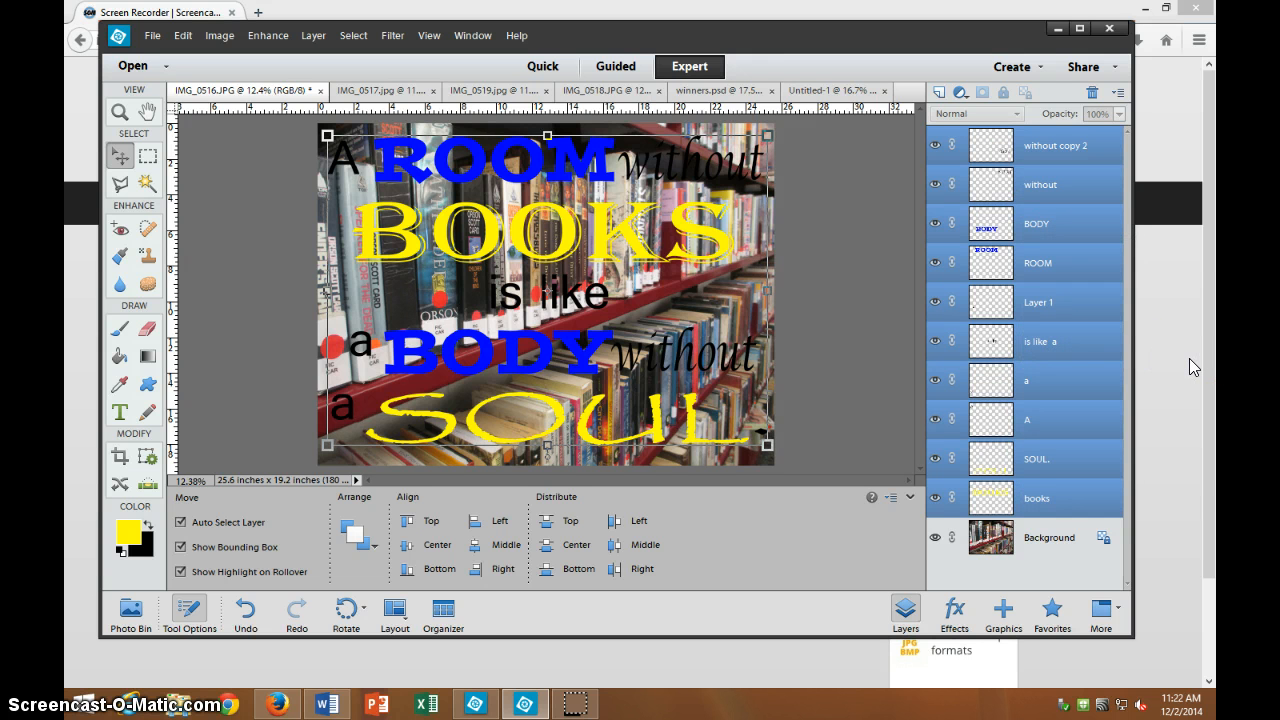
right_click(1076, 348)
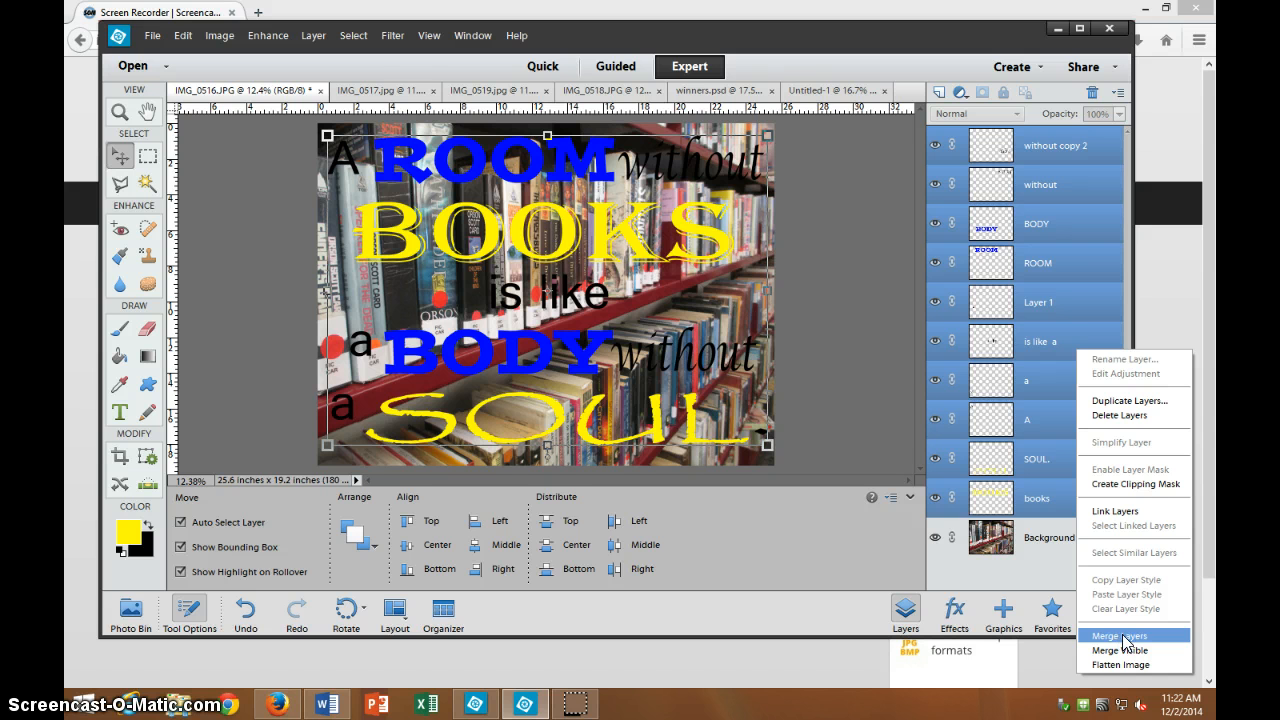
click(952, 568)
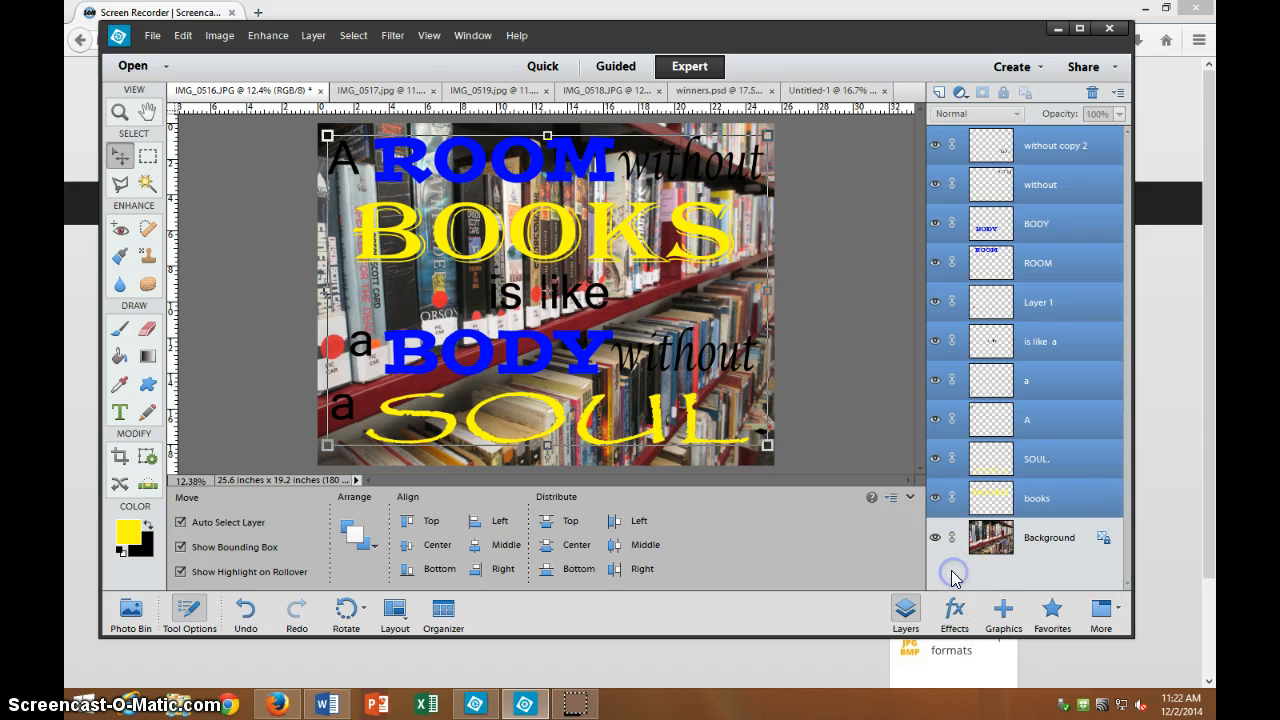
right_click(1024, 244)
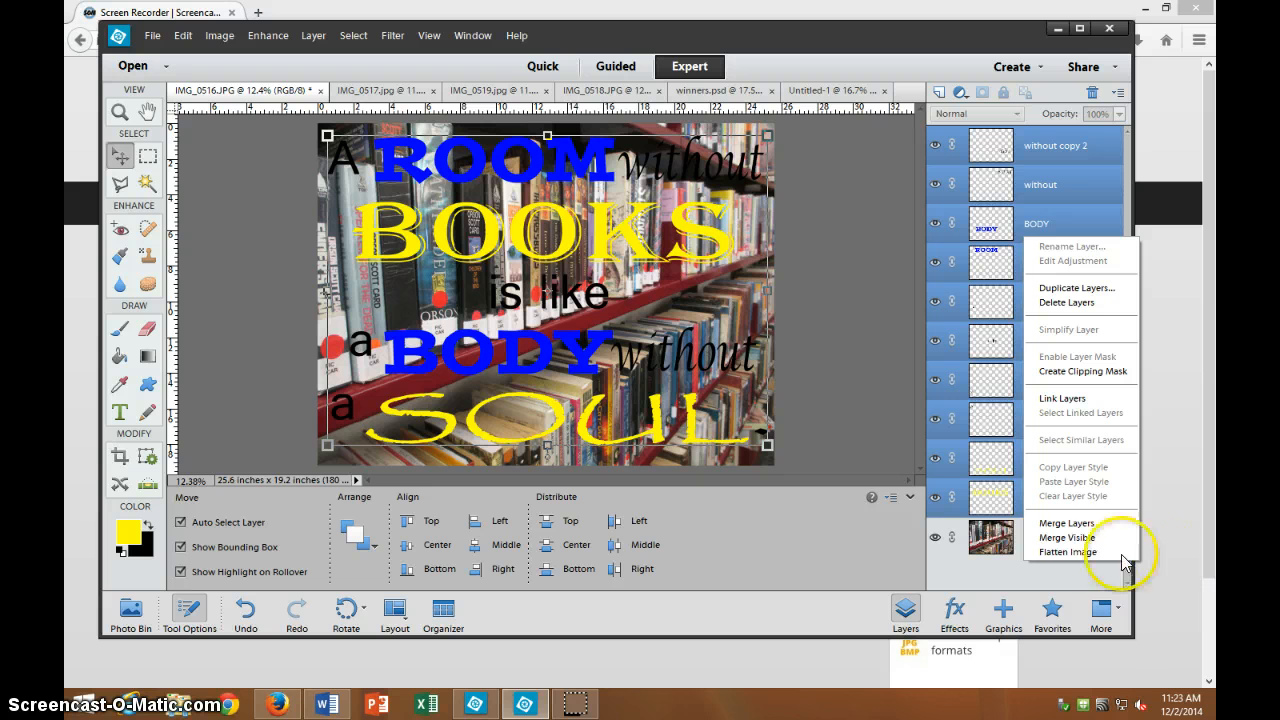
click(1086, 525)
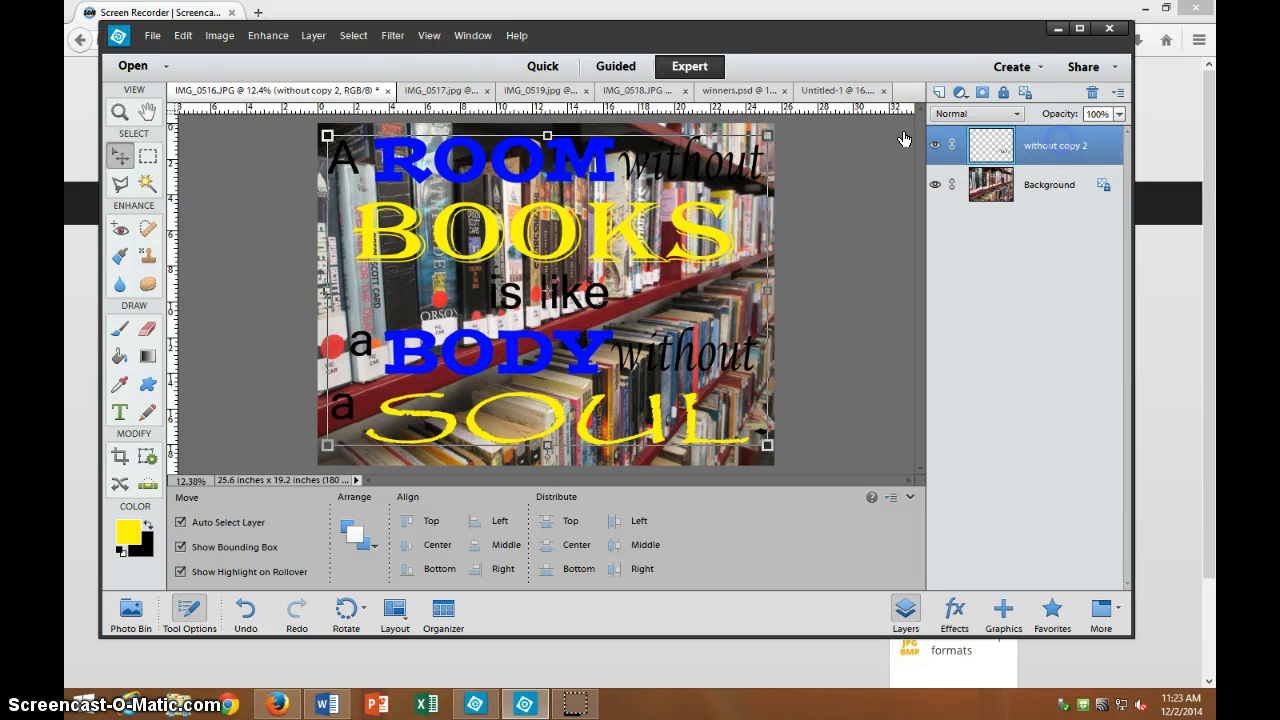
In the merged quote's Style Settings, turn on a near-white outer glow of 89 px.
click(392, 36)
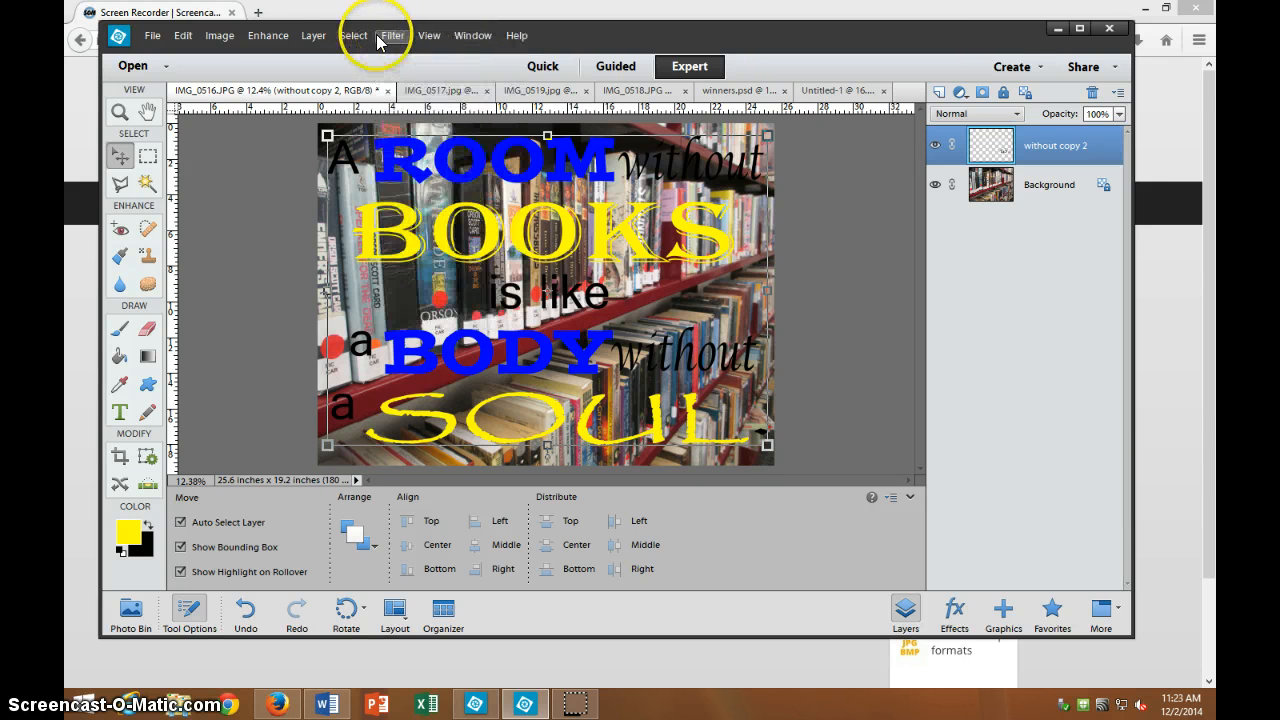
click(312, 36)
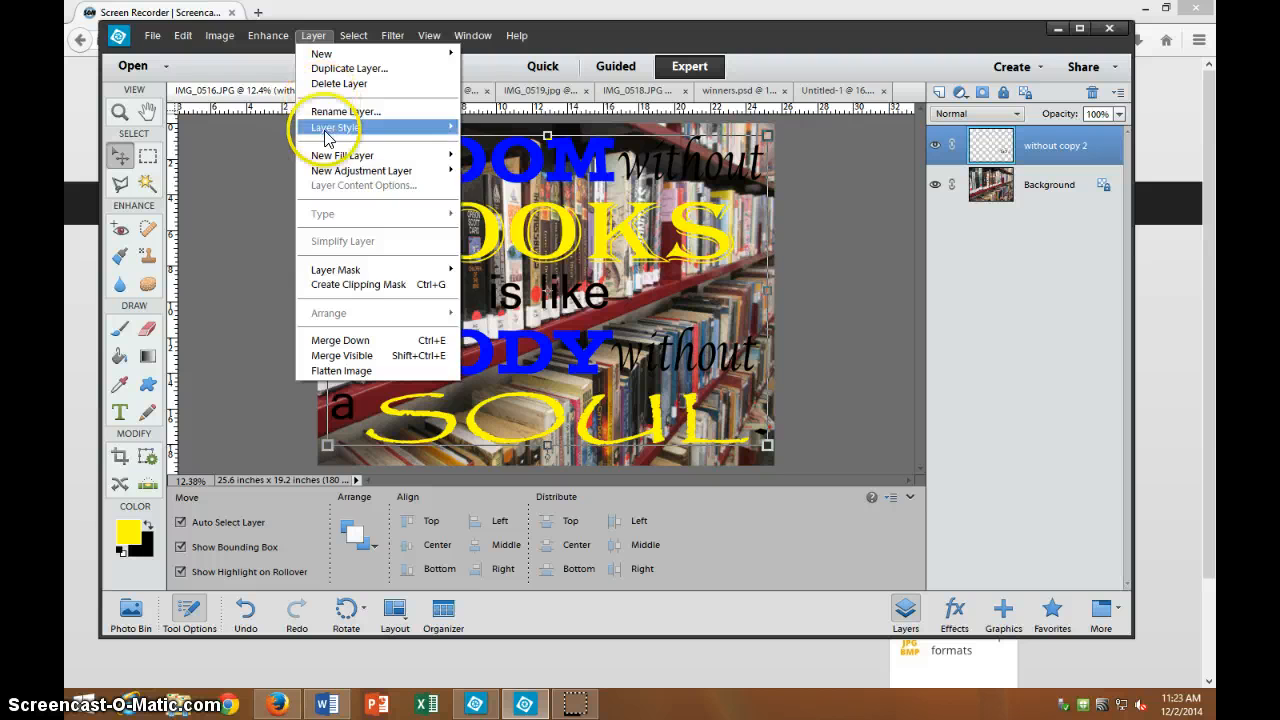
mouse_move(335, 127)
click(505, 128)
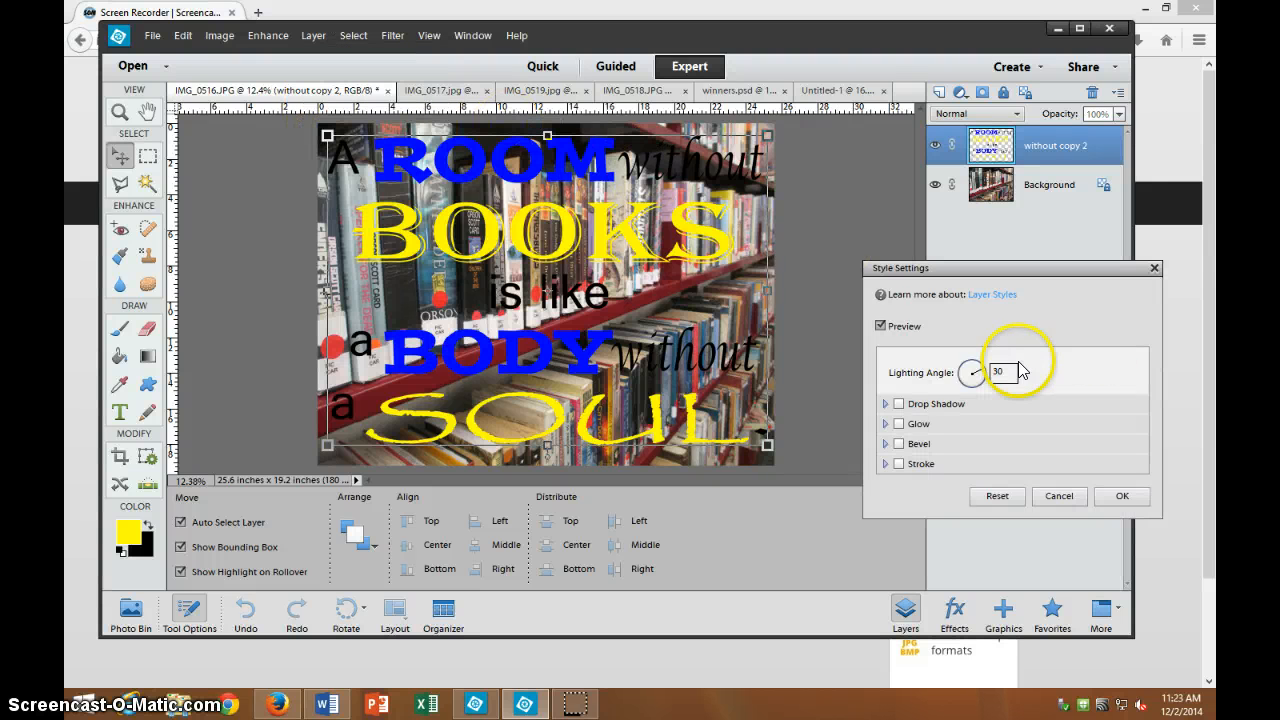
click(899, 404)
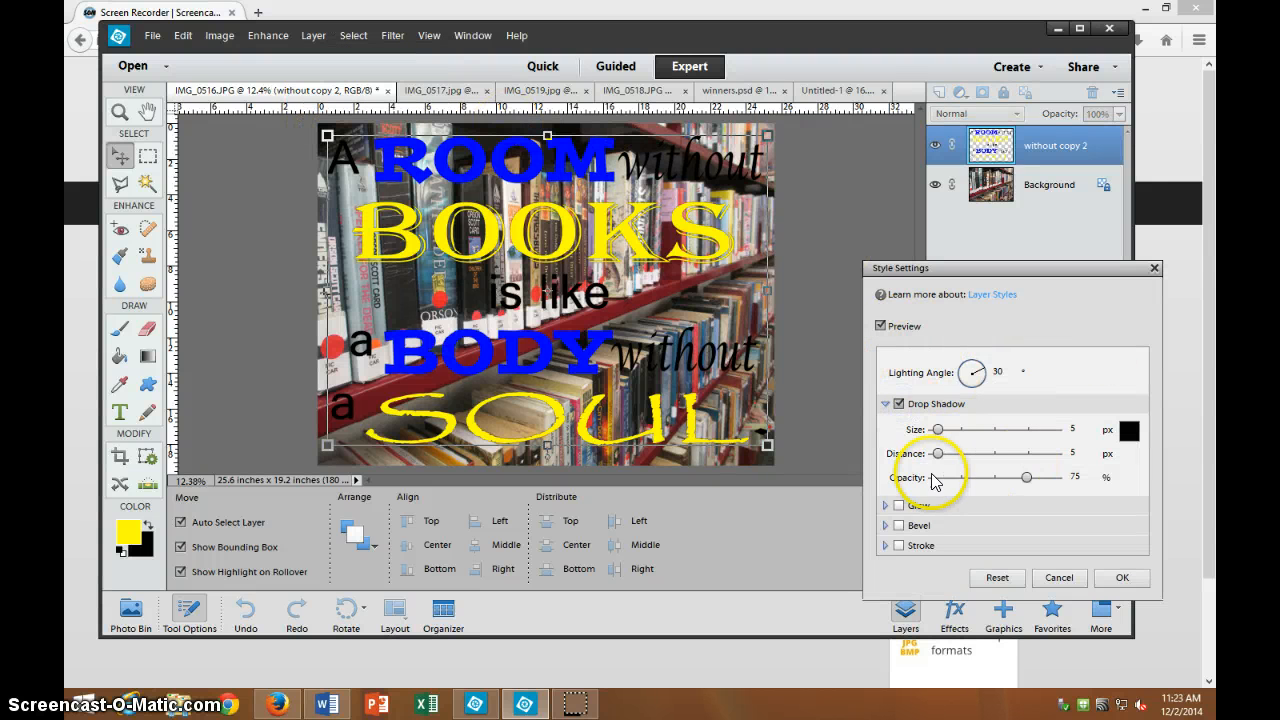
drag(937, 429, 938, 432)
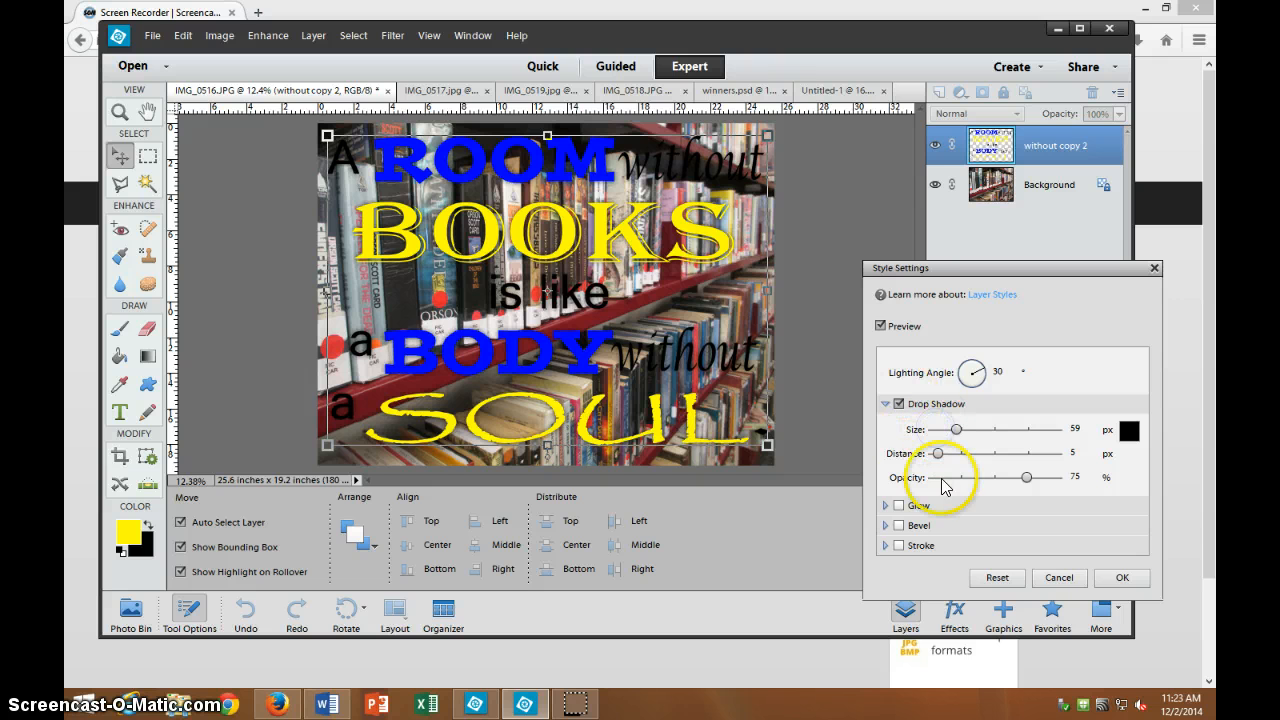
click(899, 505)
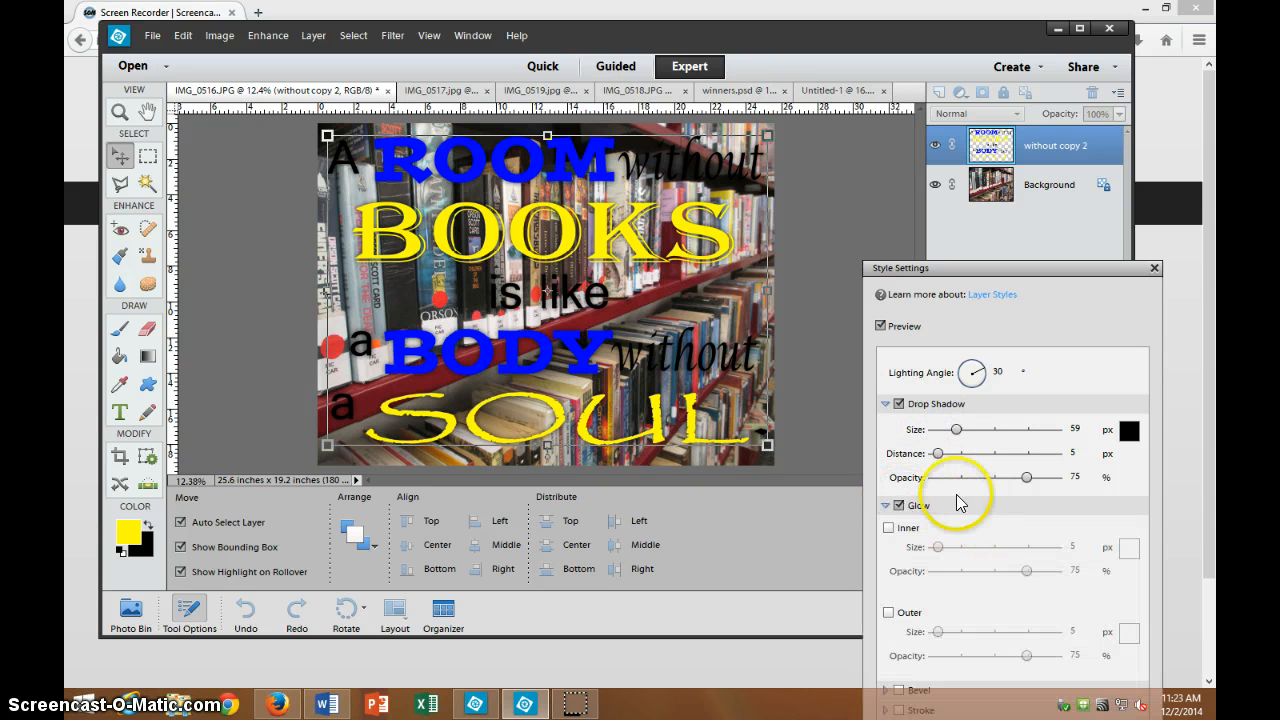
click(888, 612)
click(1124, 633)
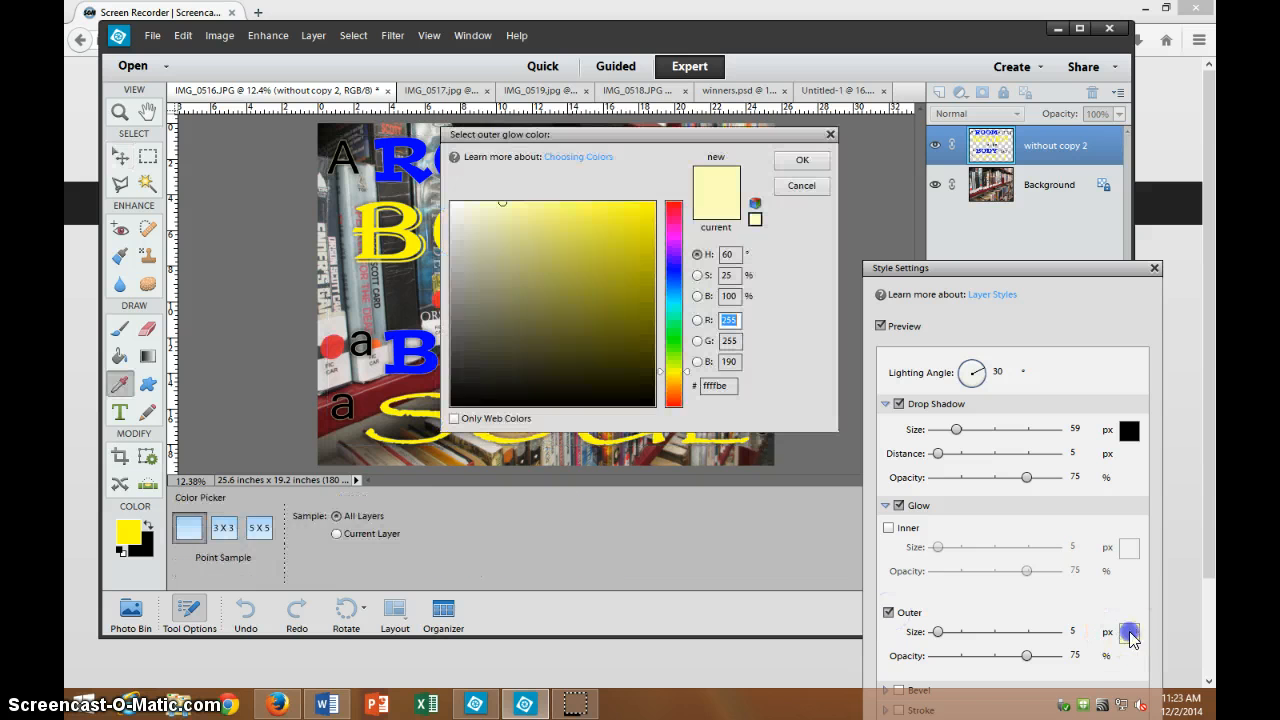
click(816, 160)
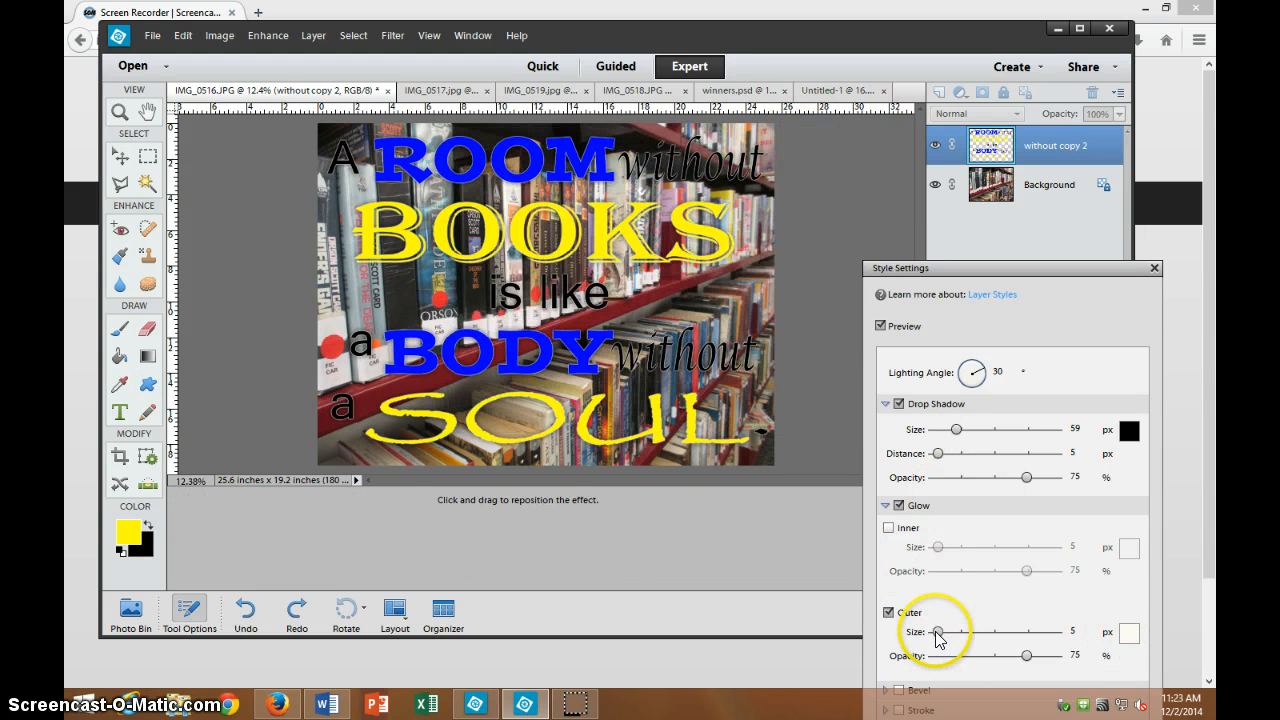
drag(937, 633, 938, 638)
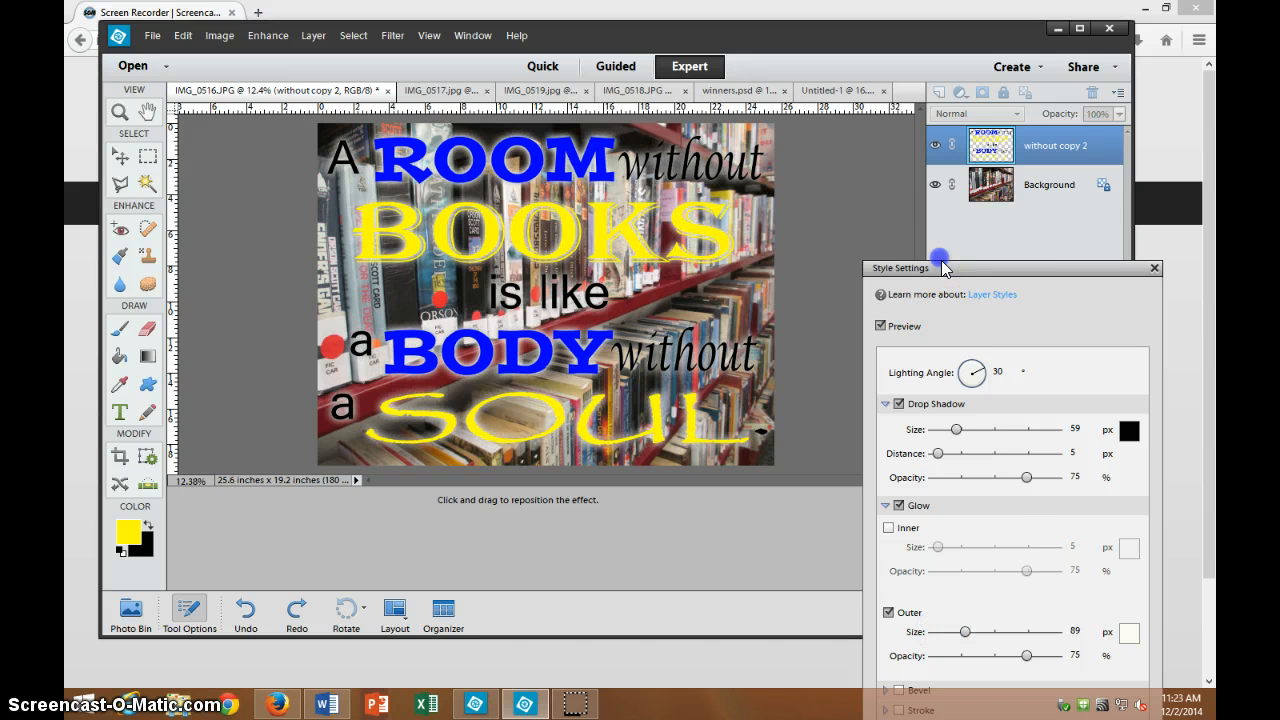
Drop the drop shadow, add a 27 px bevel, and apply the style.
drag(943, 275, 906, 141)
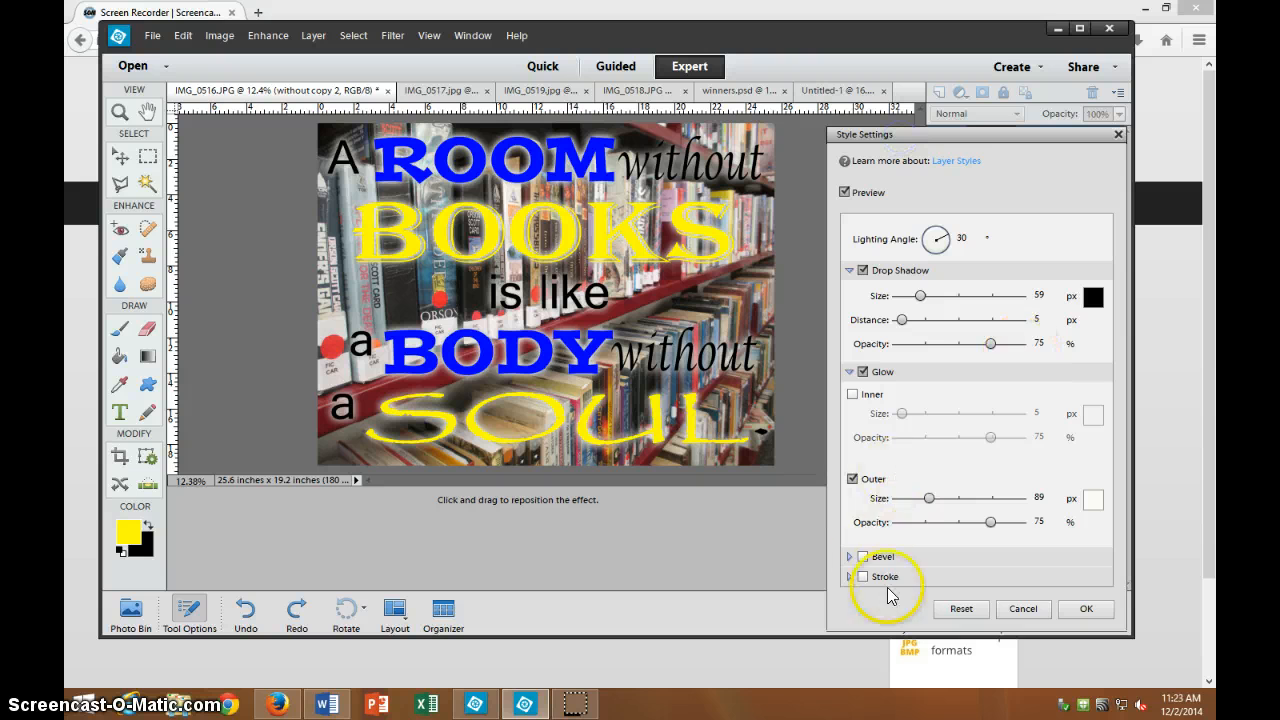
click(863, 270)
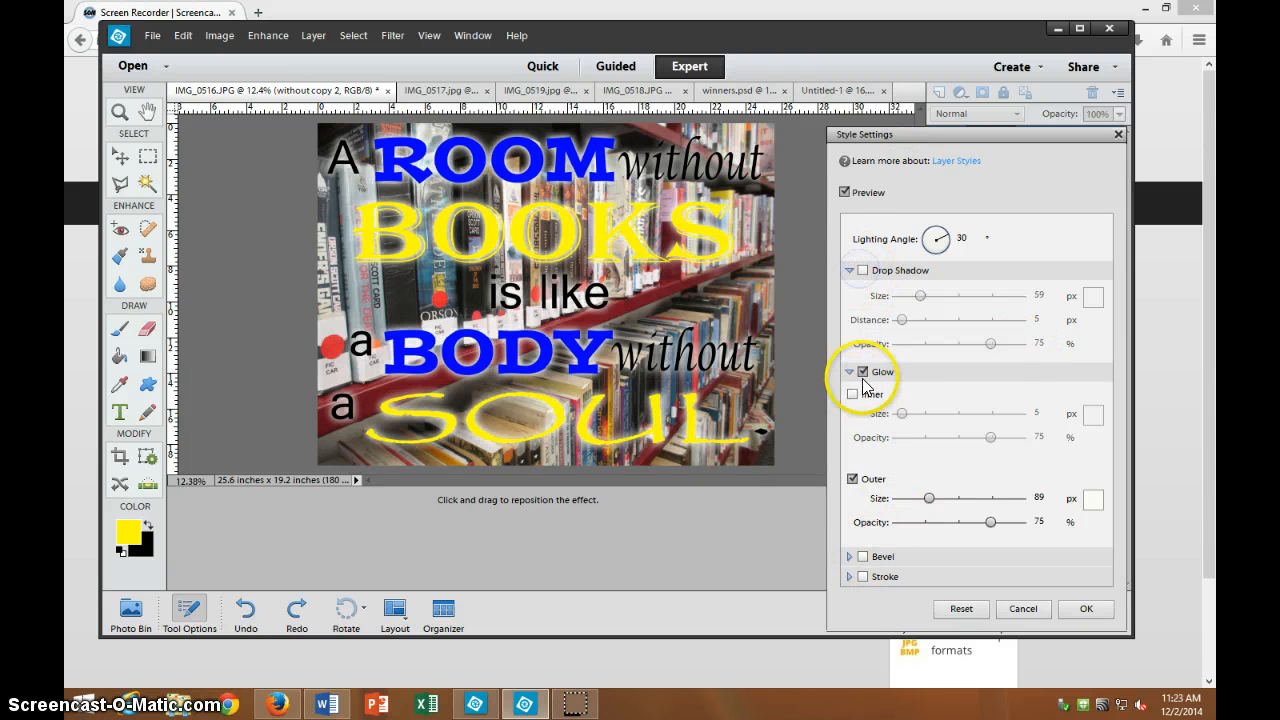
click(845, 192)
click(845, 192)
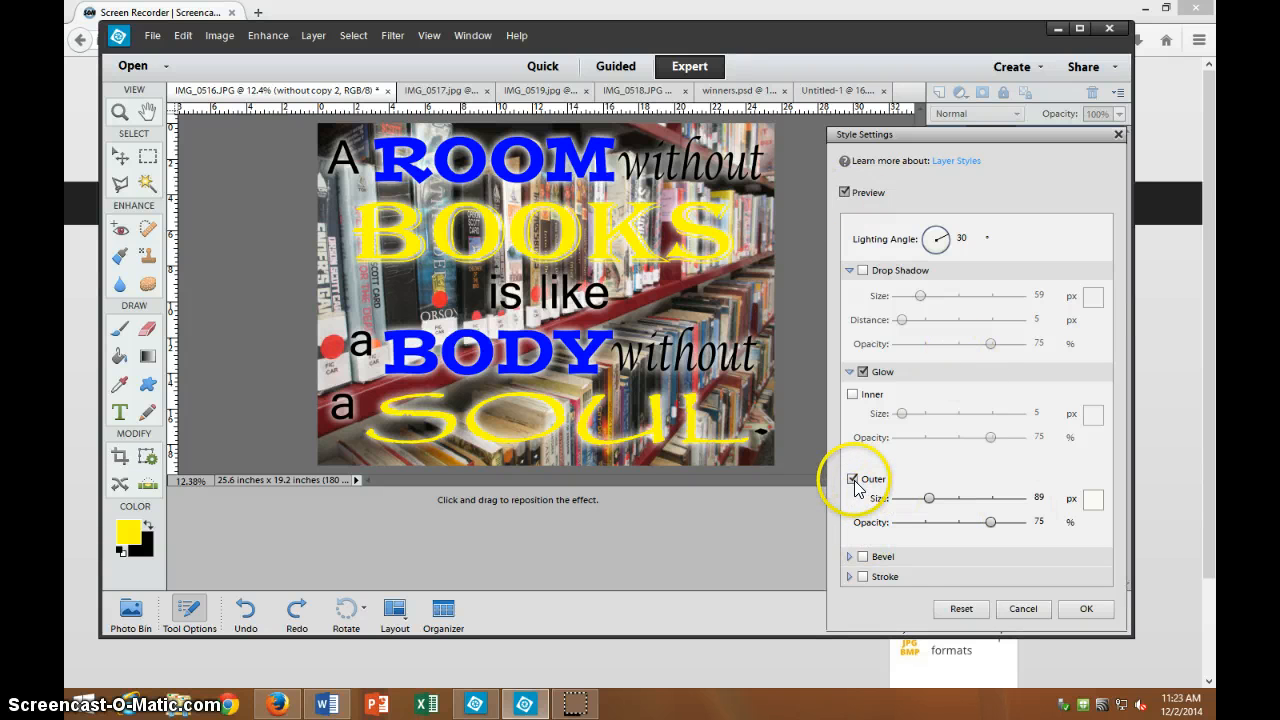
click(862, 558)
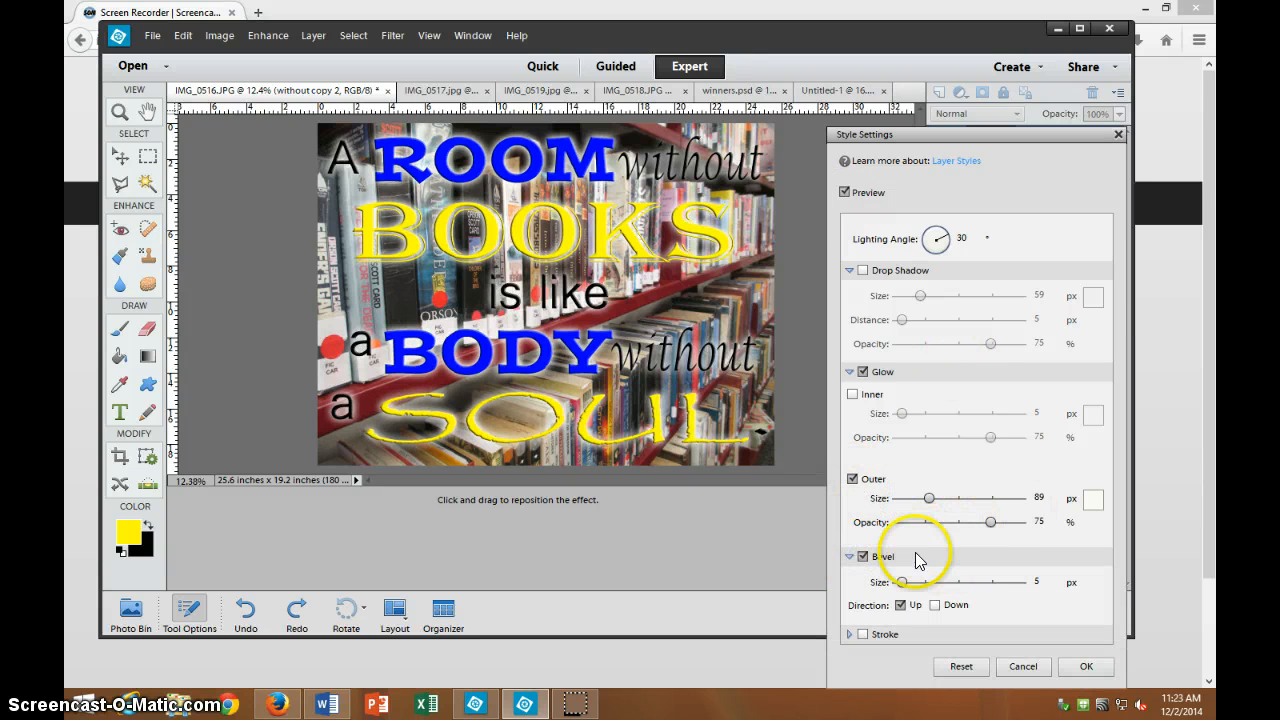
mouse_move(902, 582)
mouse_down()
mouse_move(926, 582)
mouse_move(910, 582)
mouse_up()
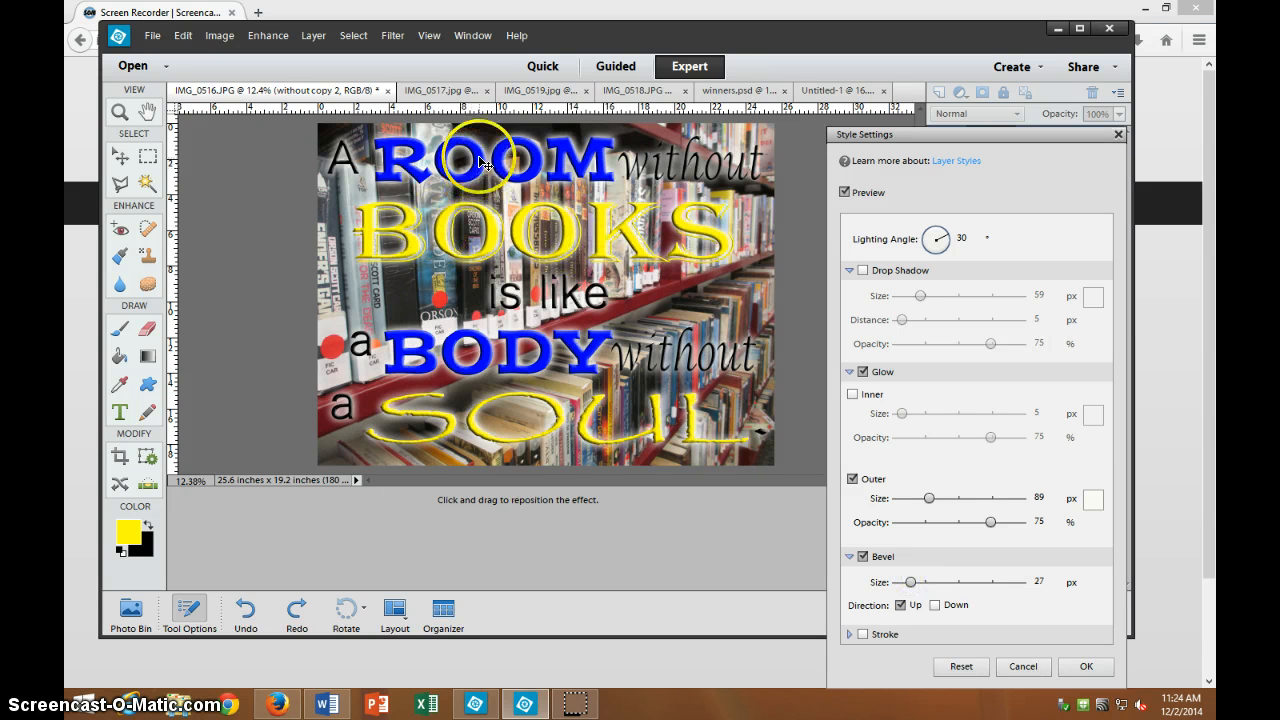
click(1084, 666)
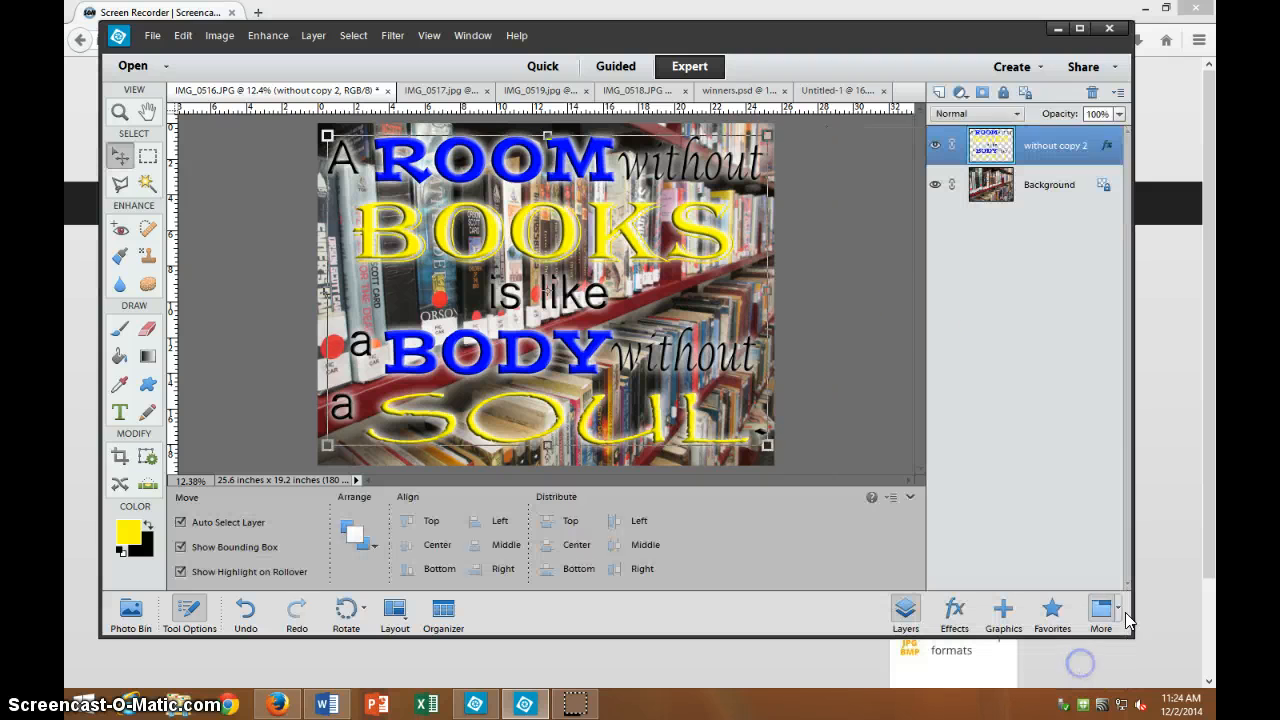
Draw a rectangular selection around BOOKS and copy it to a new Layer 1.
click(148, 157)
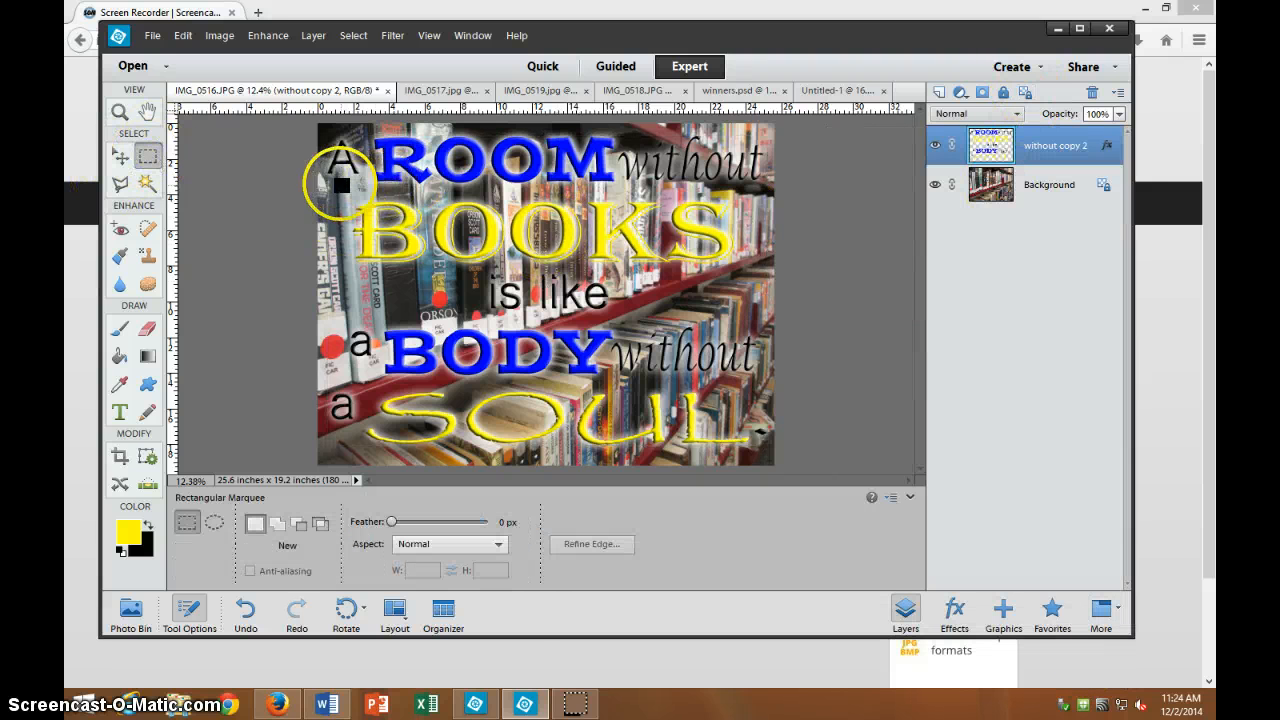
drag(340, 184, 661, 283)
drag(743, 280, 747, 281)
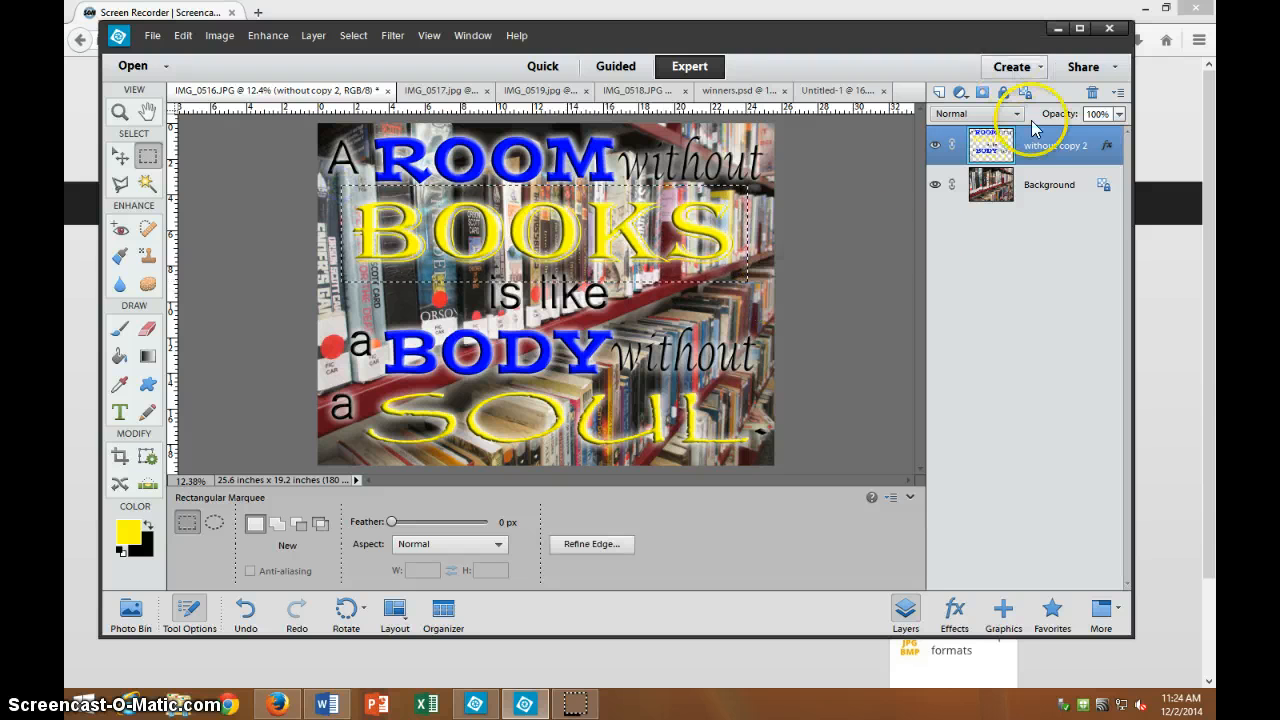
right_click(731, 246)
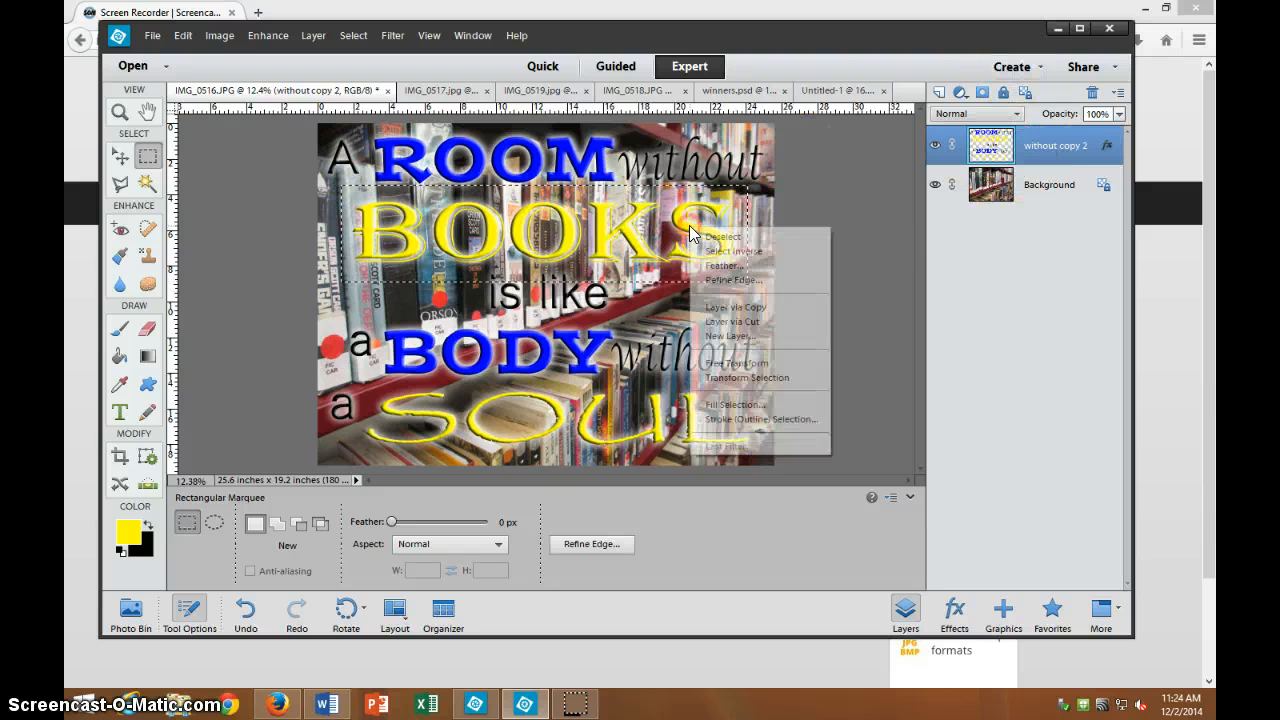
click(728, 321)
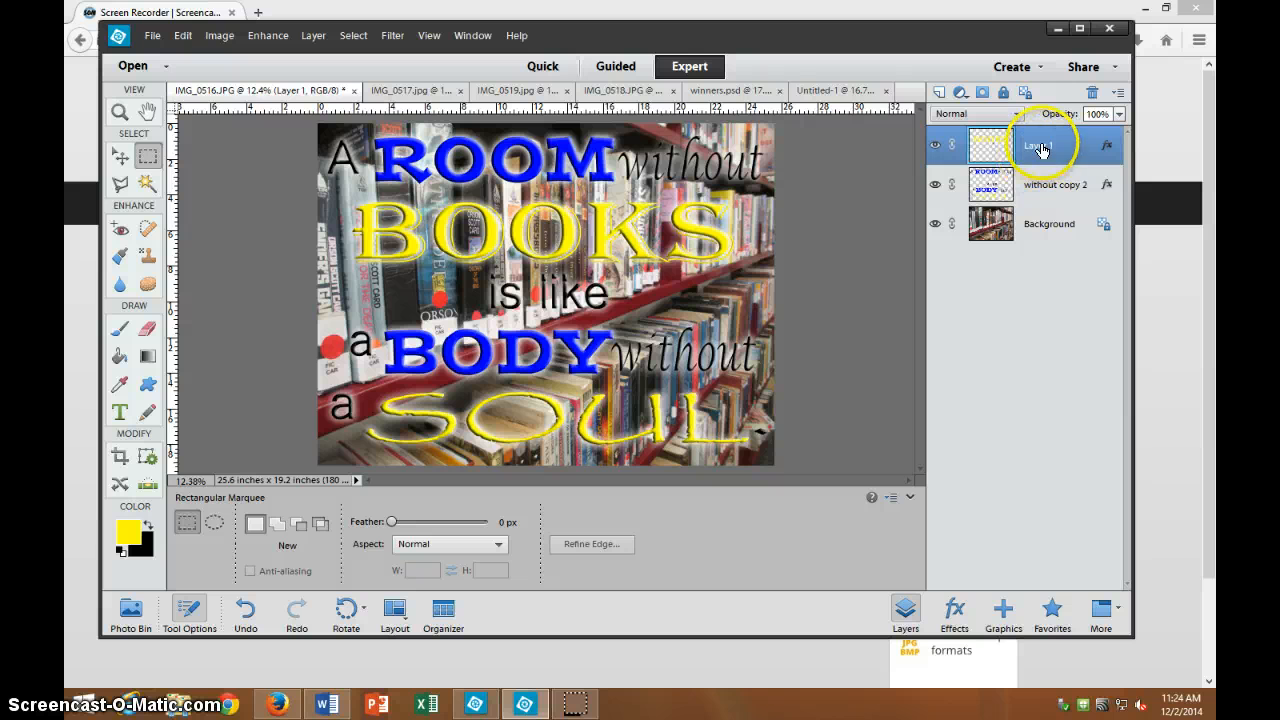
Remove the bevel from the 'without copy 2' layer's style, keeping only its outer glow.
double_click(1109, 150)
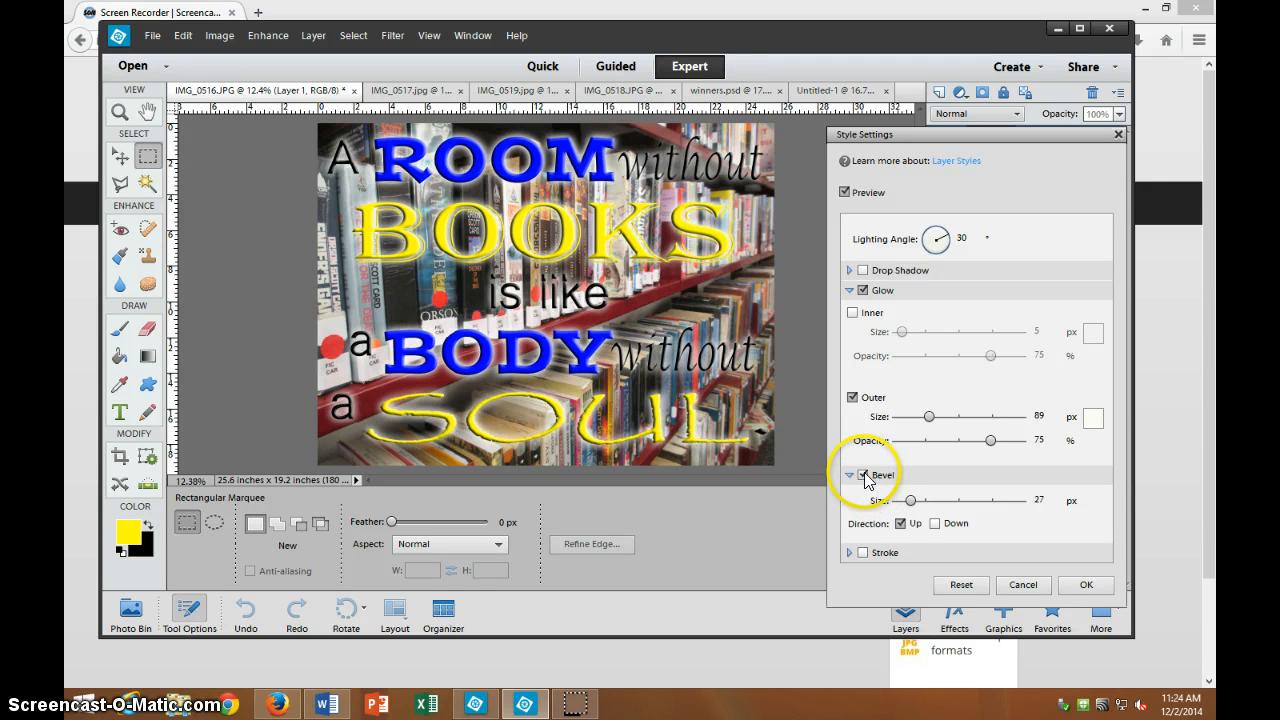
click(1022, 586)
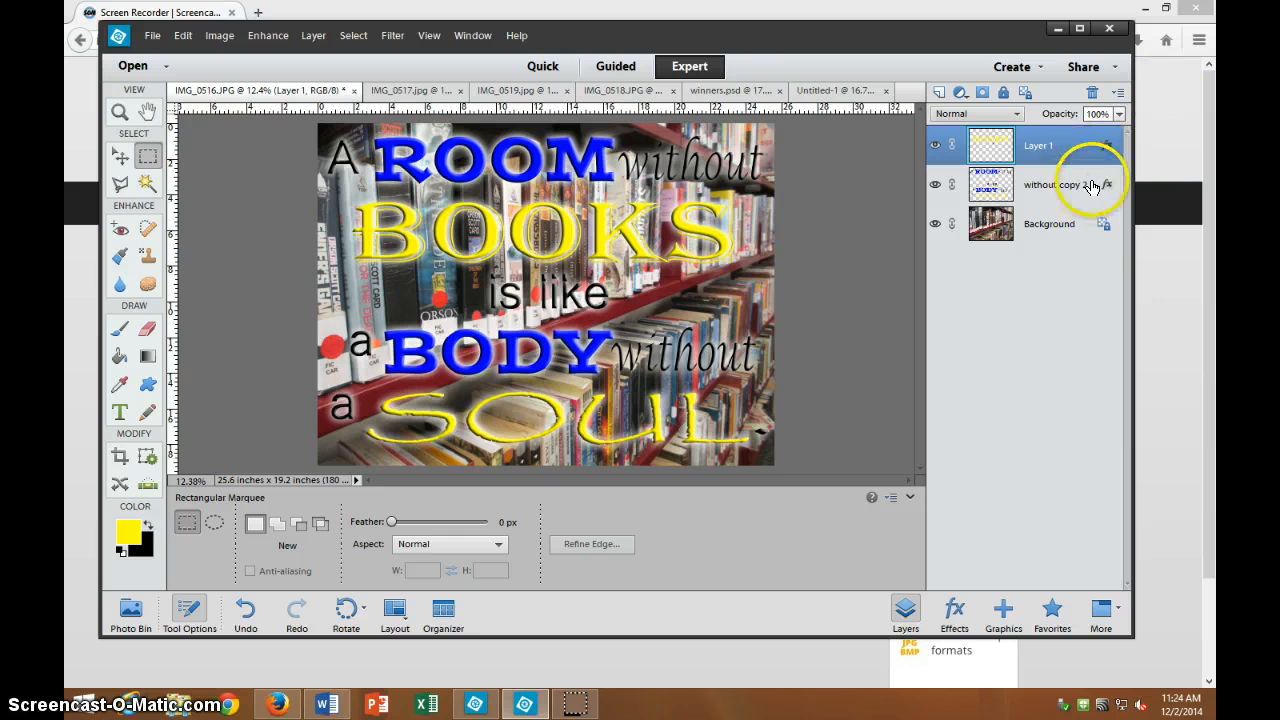
click(1083, 190)
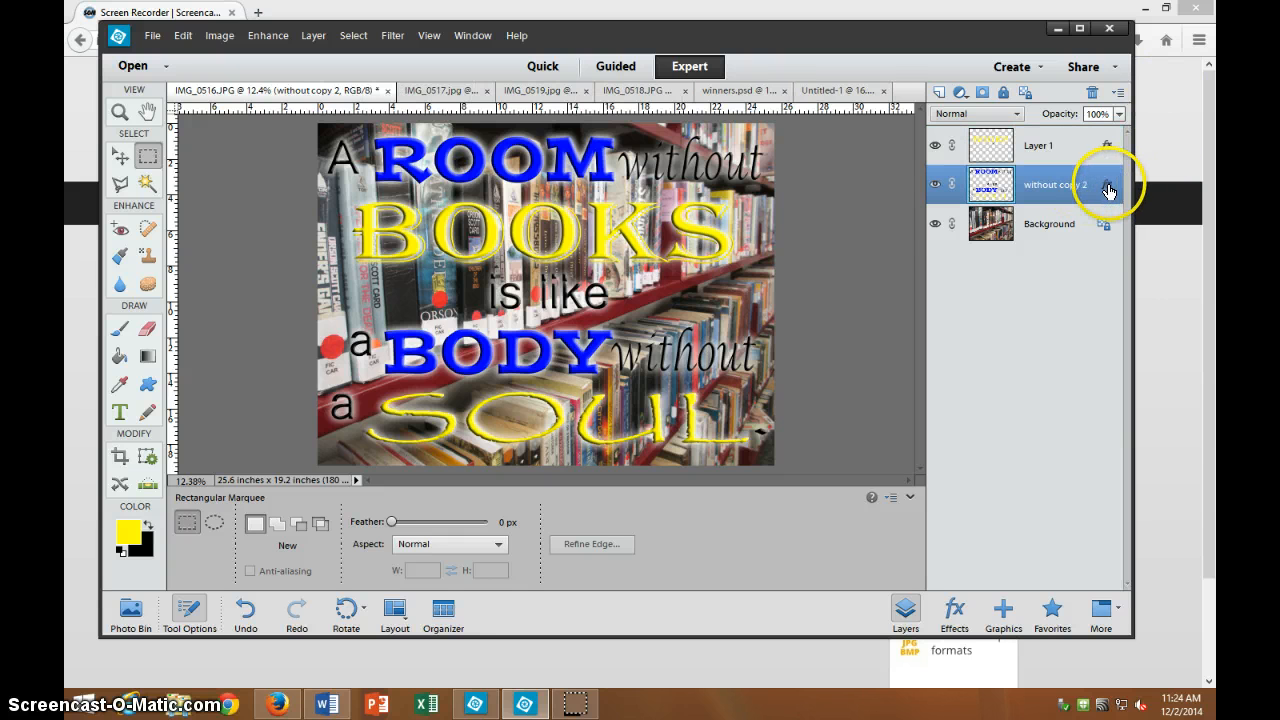
double_click(1107, 190)
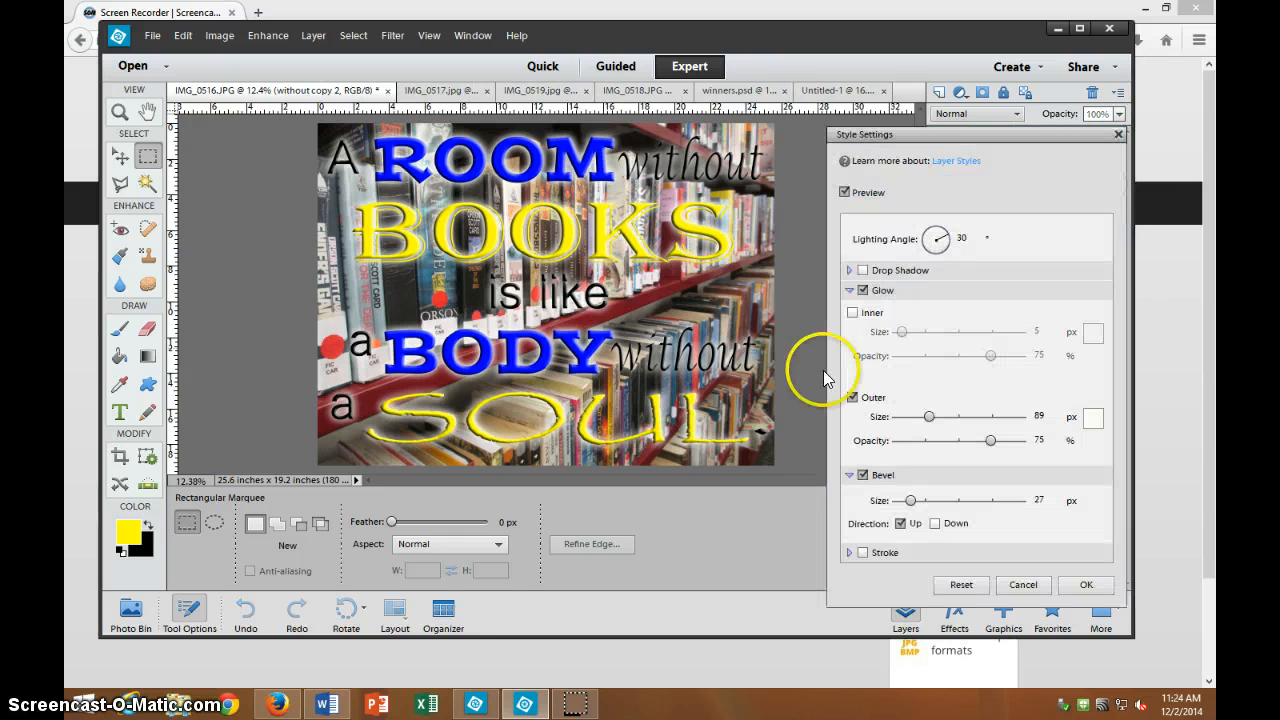
click(861, 475)
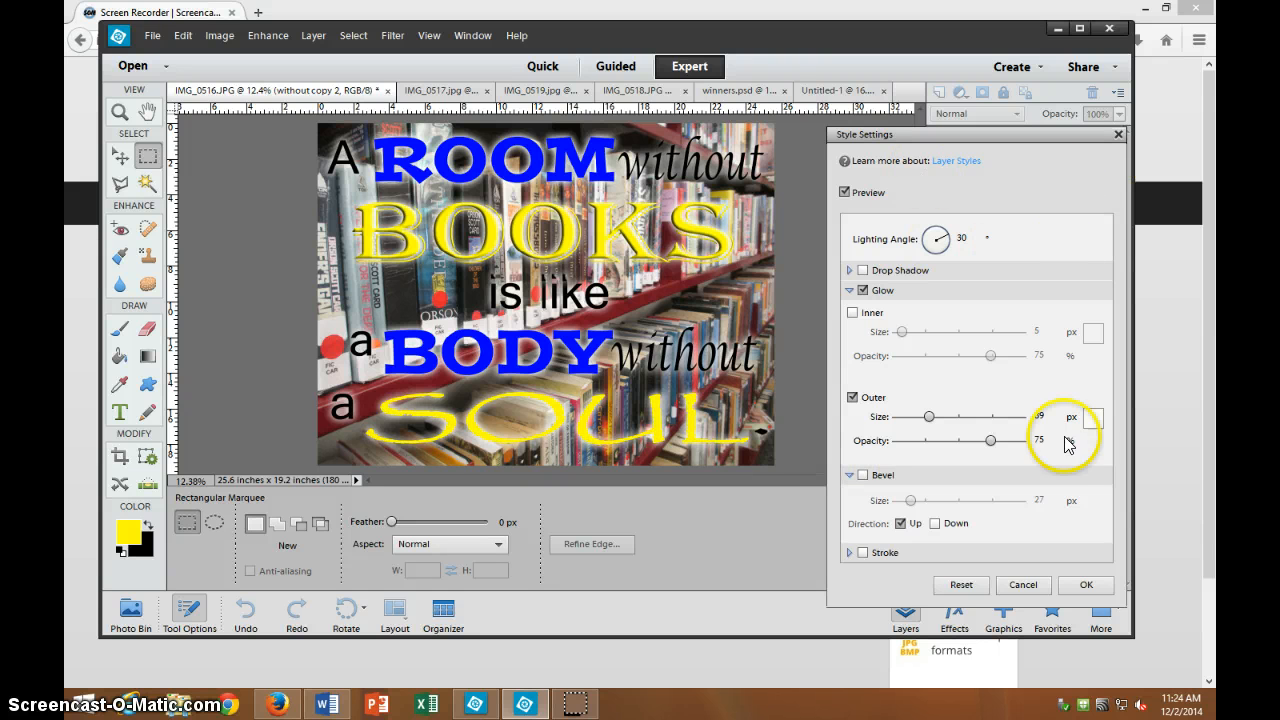
click(1080, 585)
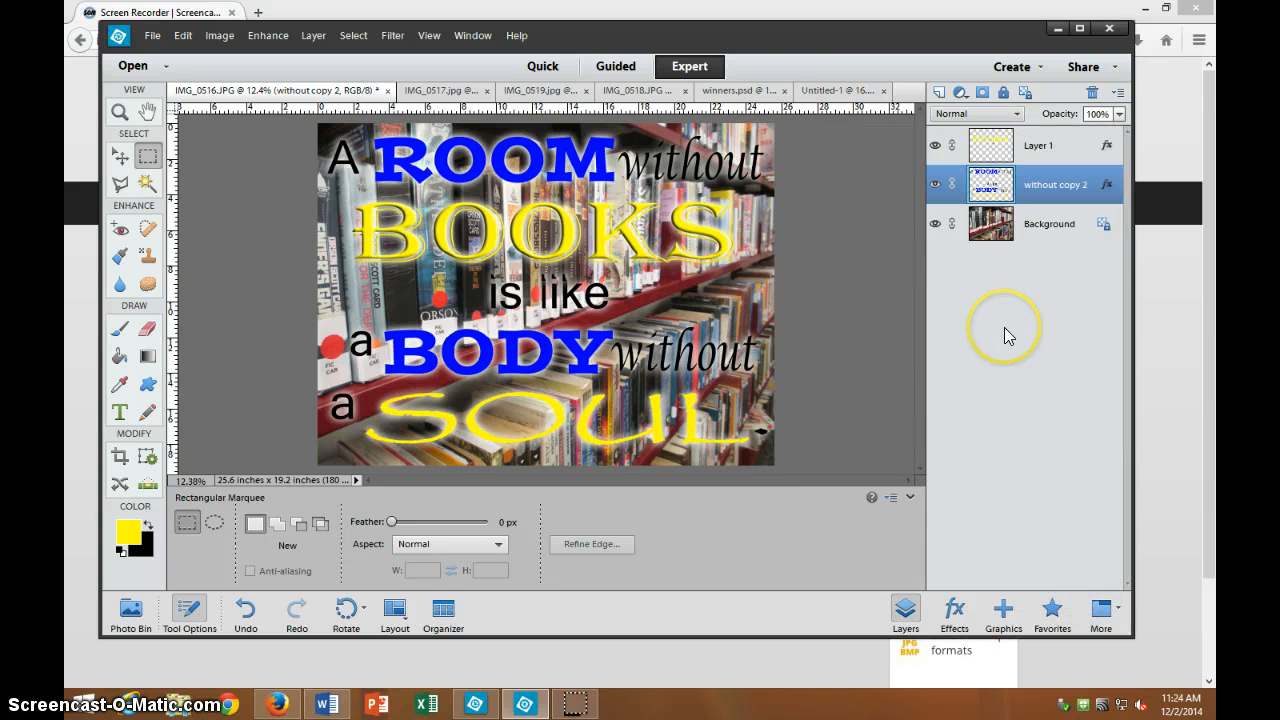
Select the area around SOUL and copy it to a new Layer 2.
drag(998, 190, 357, 378)
right_click(537, 433)
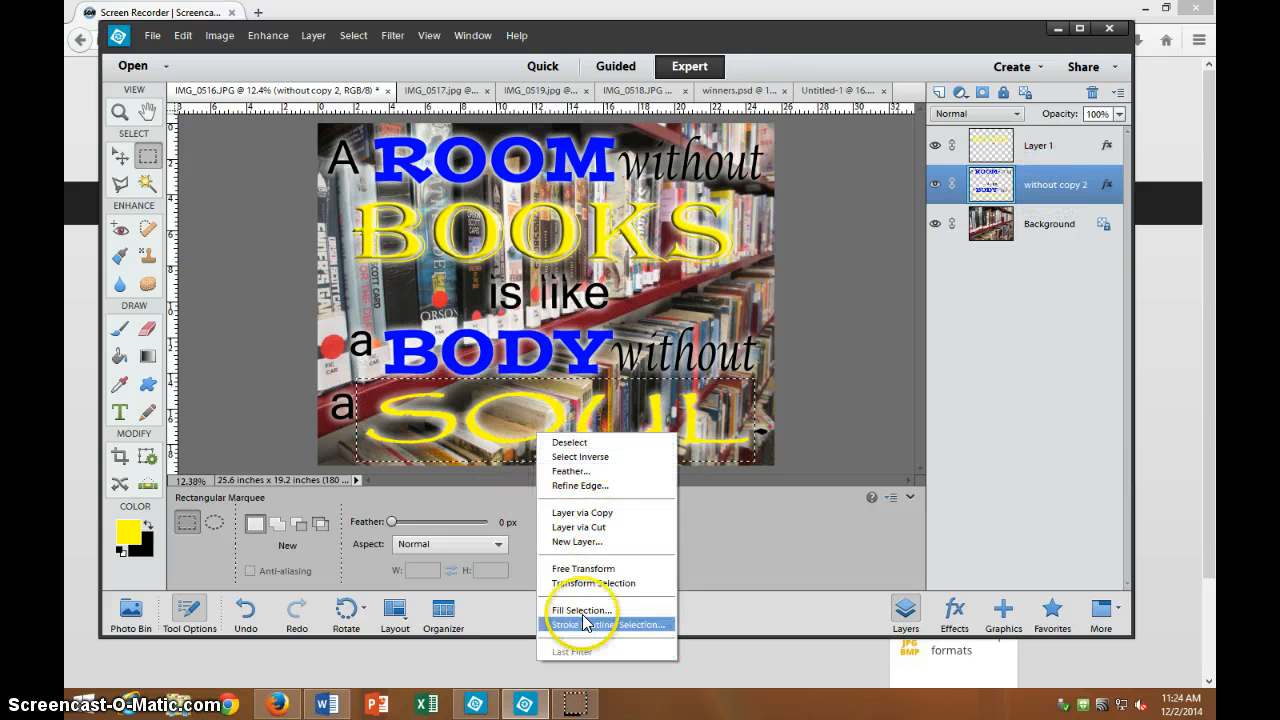
click(591, 522)
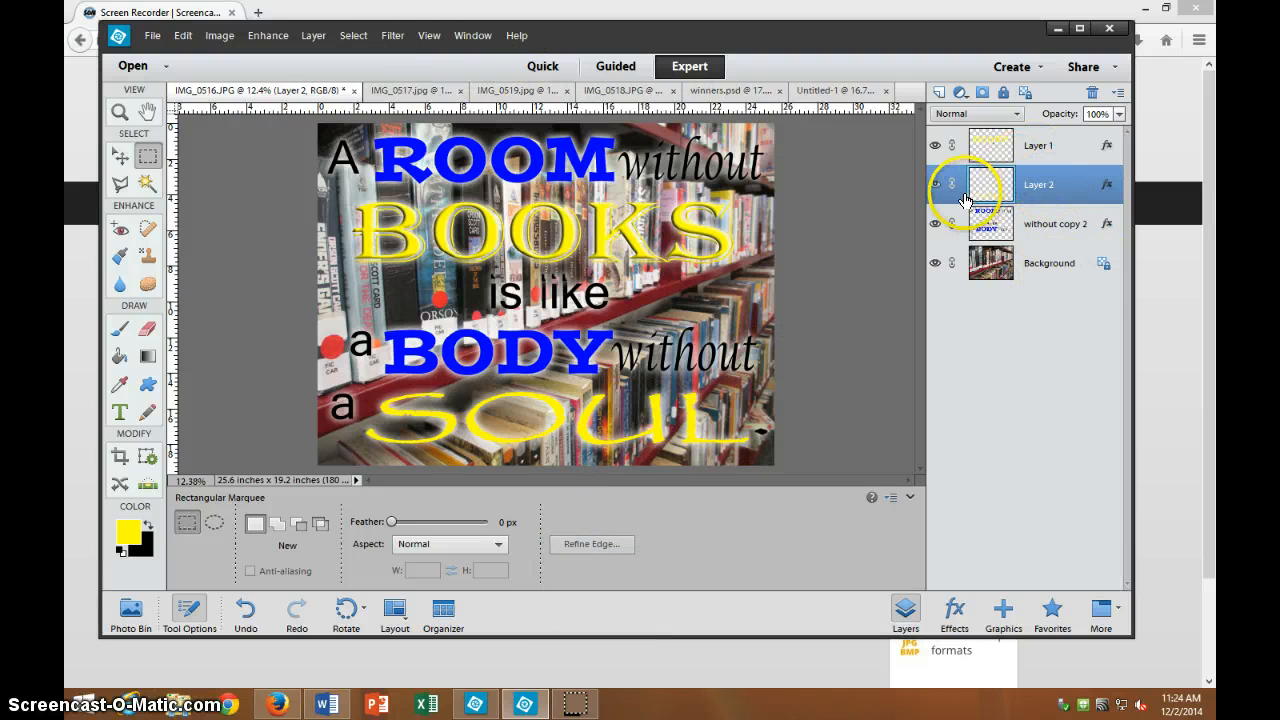
click(935, 184)
click(935, 184)
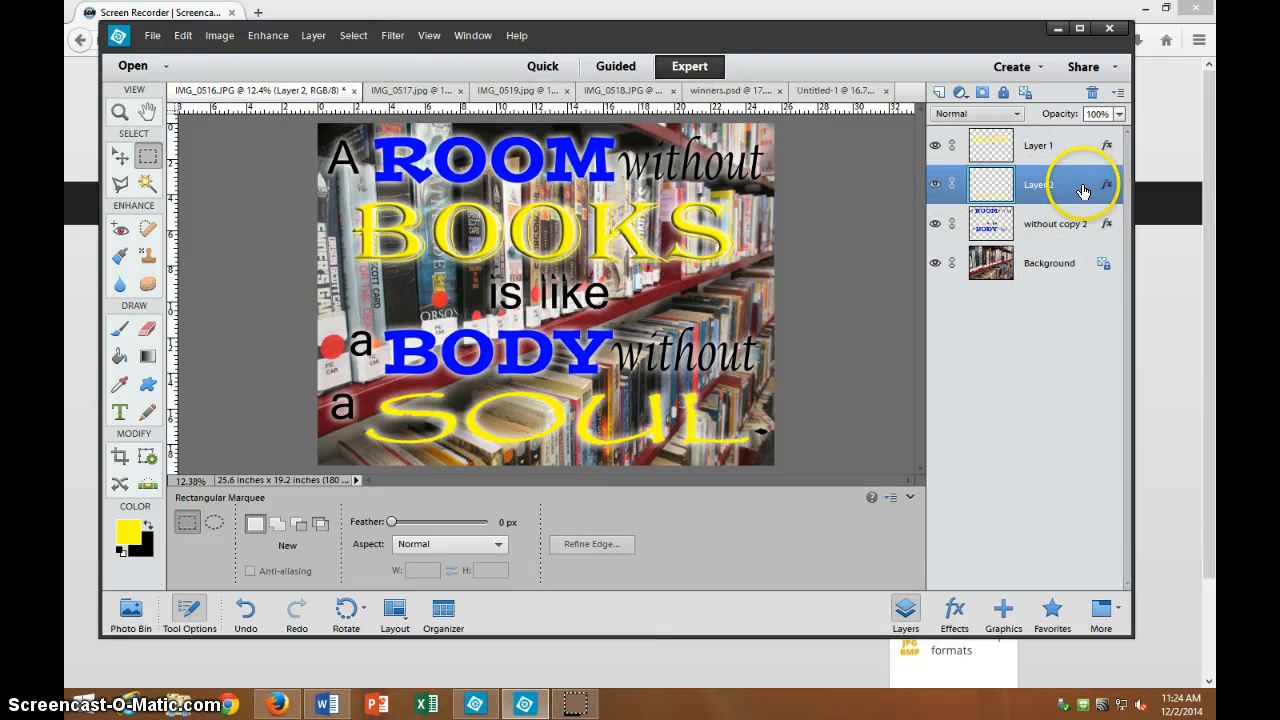
Add a 62 px bevel to Layer 2's style alongside its outer glow.
double_click(1107, 187)
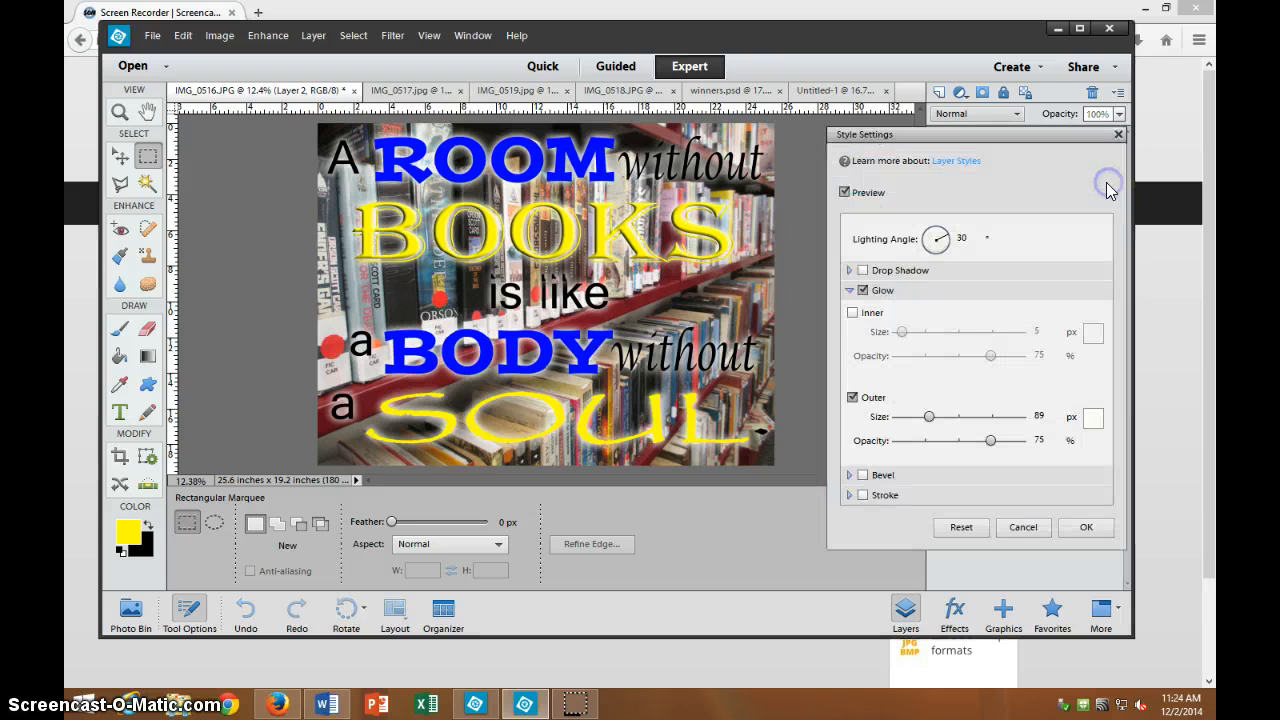
click(864, 476)
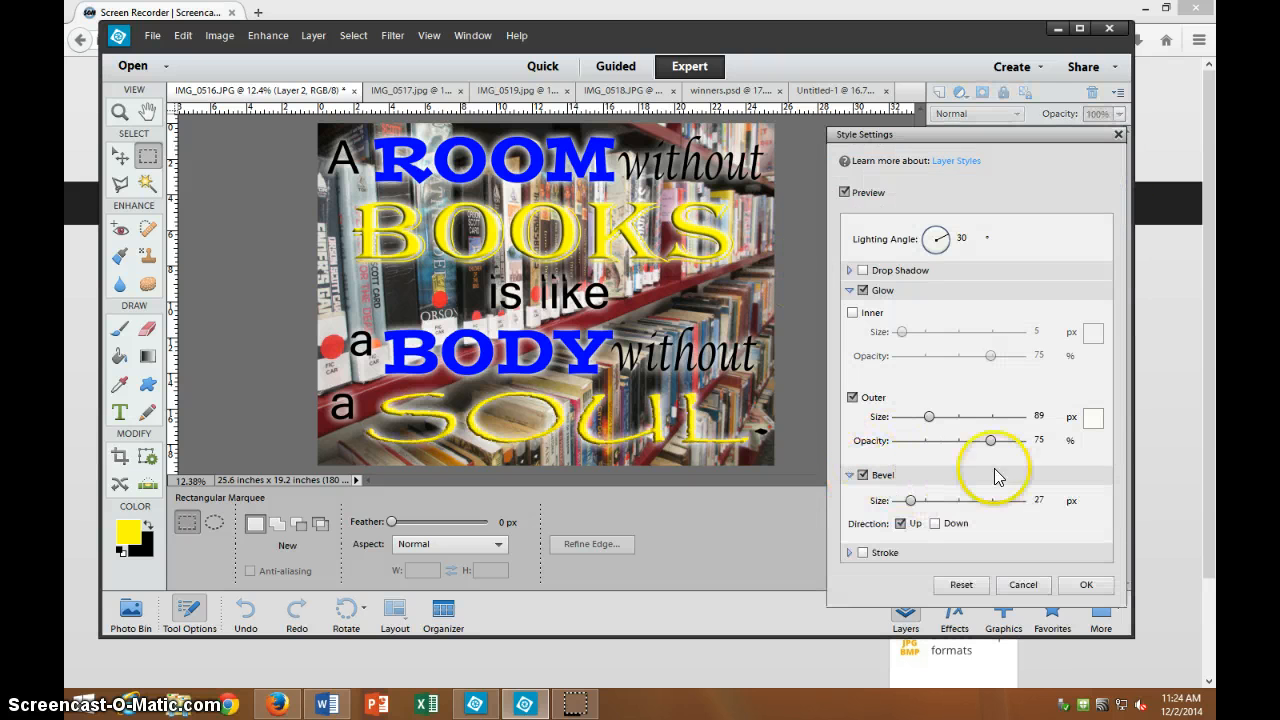
drag(995, 500, 917, 507)
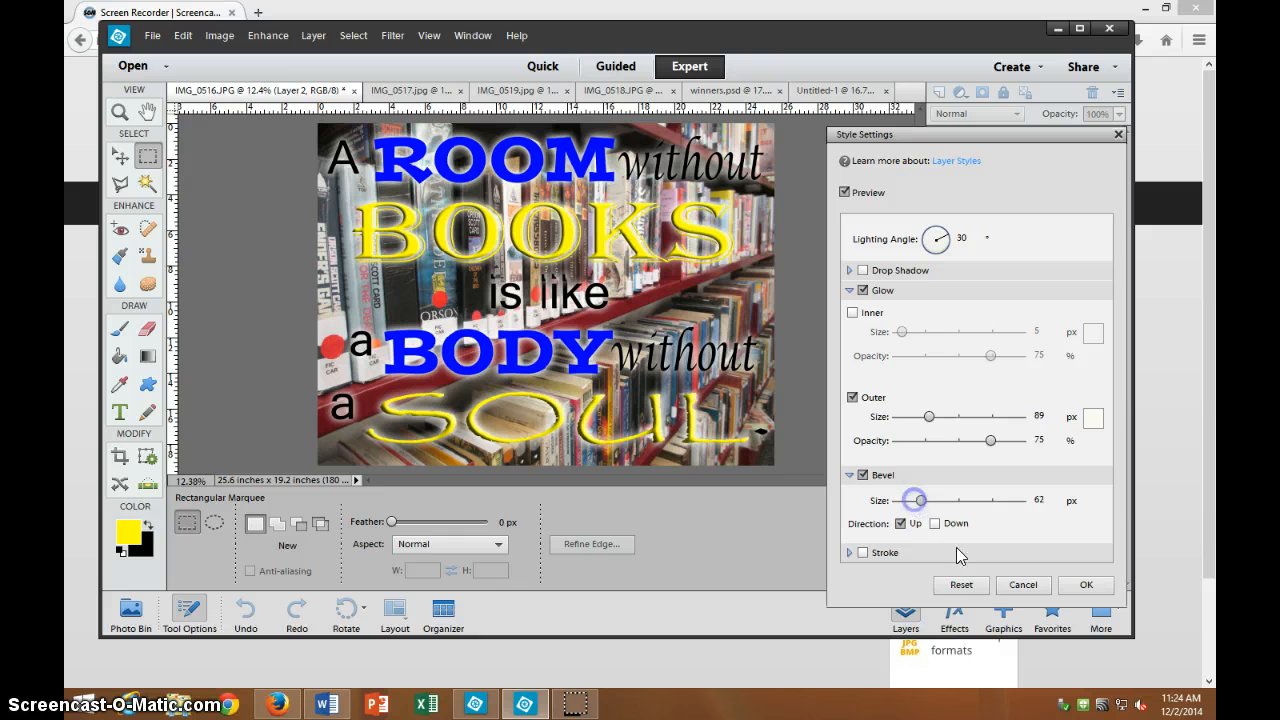
click(1089, 588)
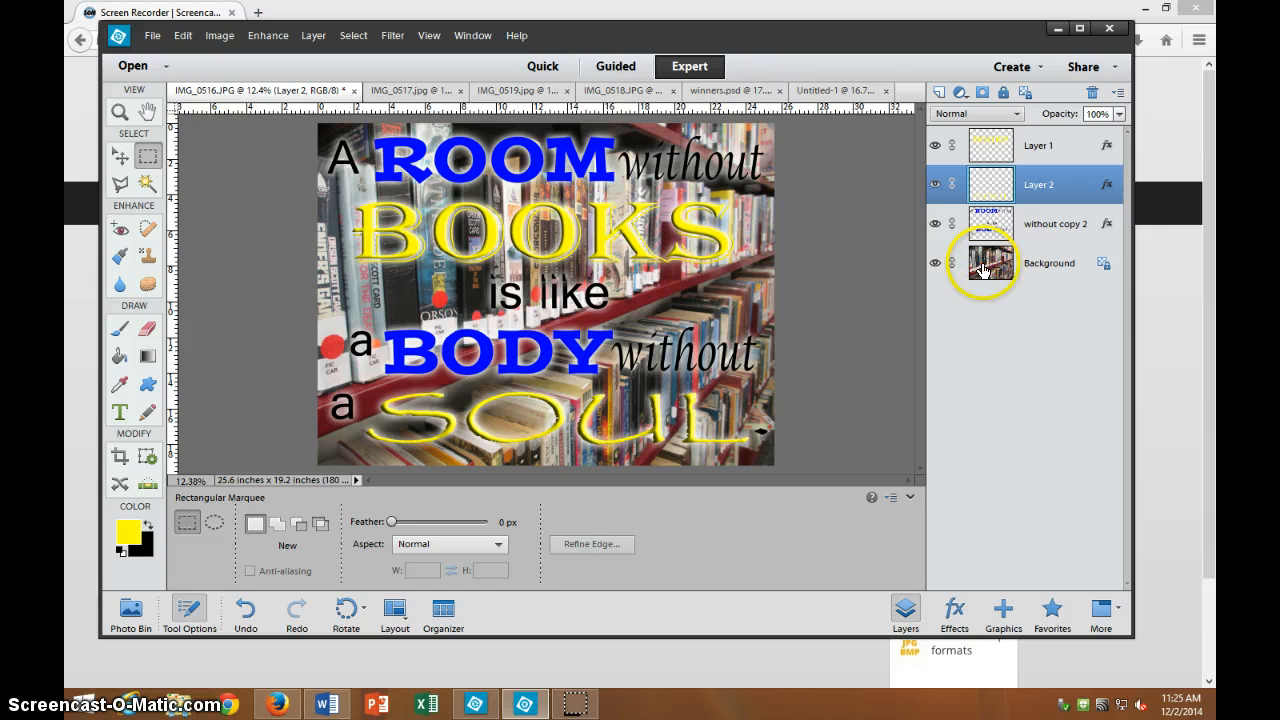
Convert the Background photo into an editable layer, keeping the default name Layer 0.
click(1052, 268)
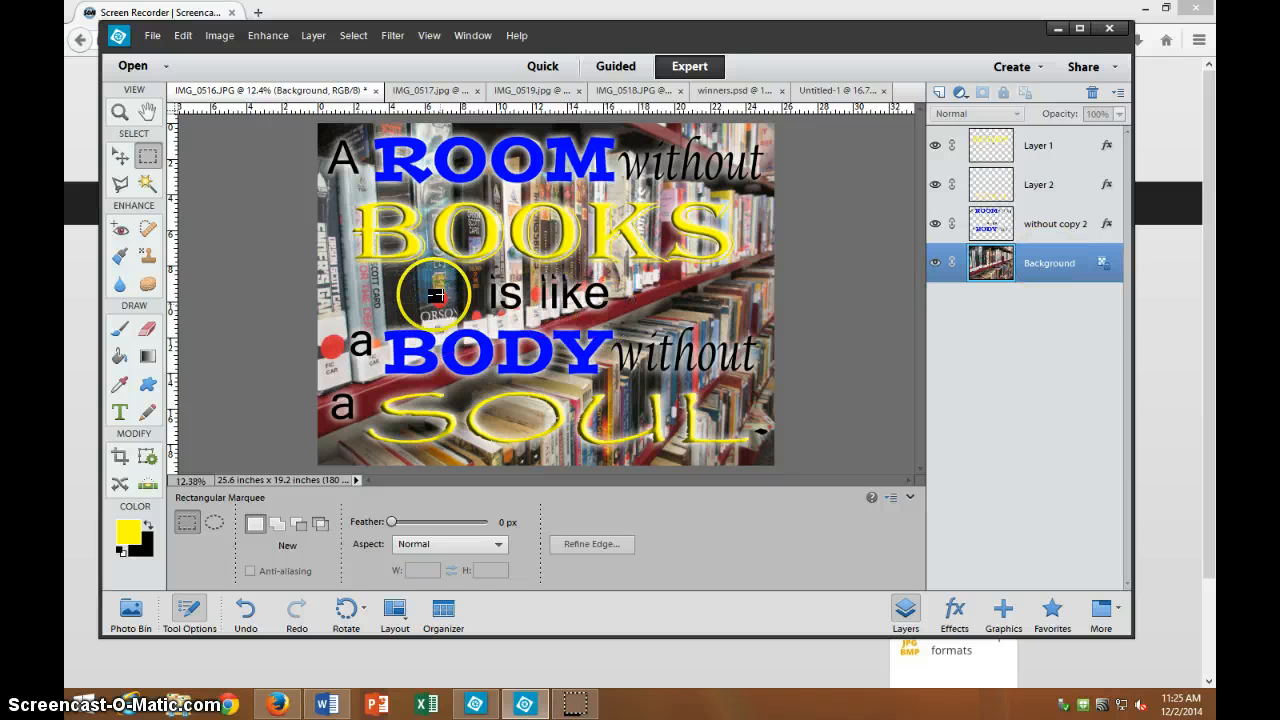
right_click(1058, 266)
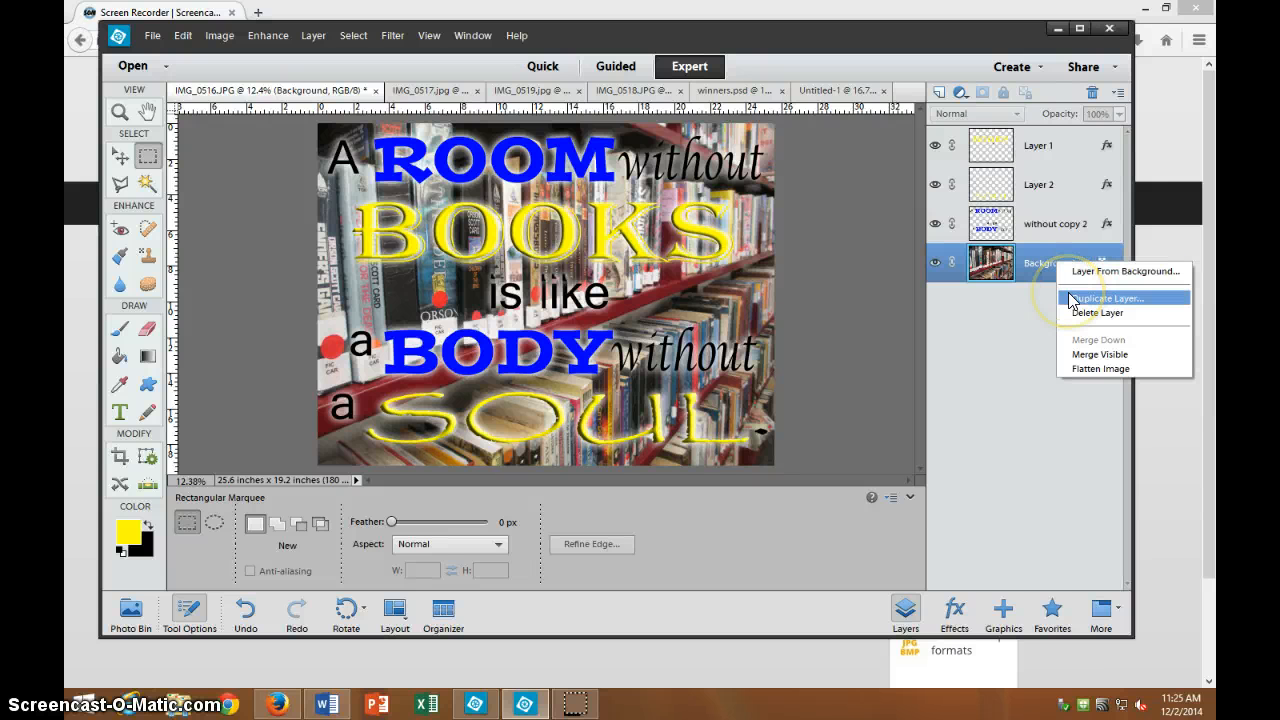
right_click(1025, 266)
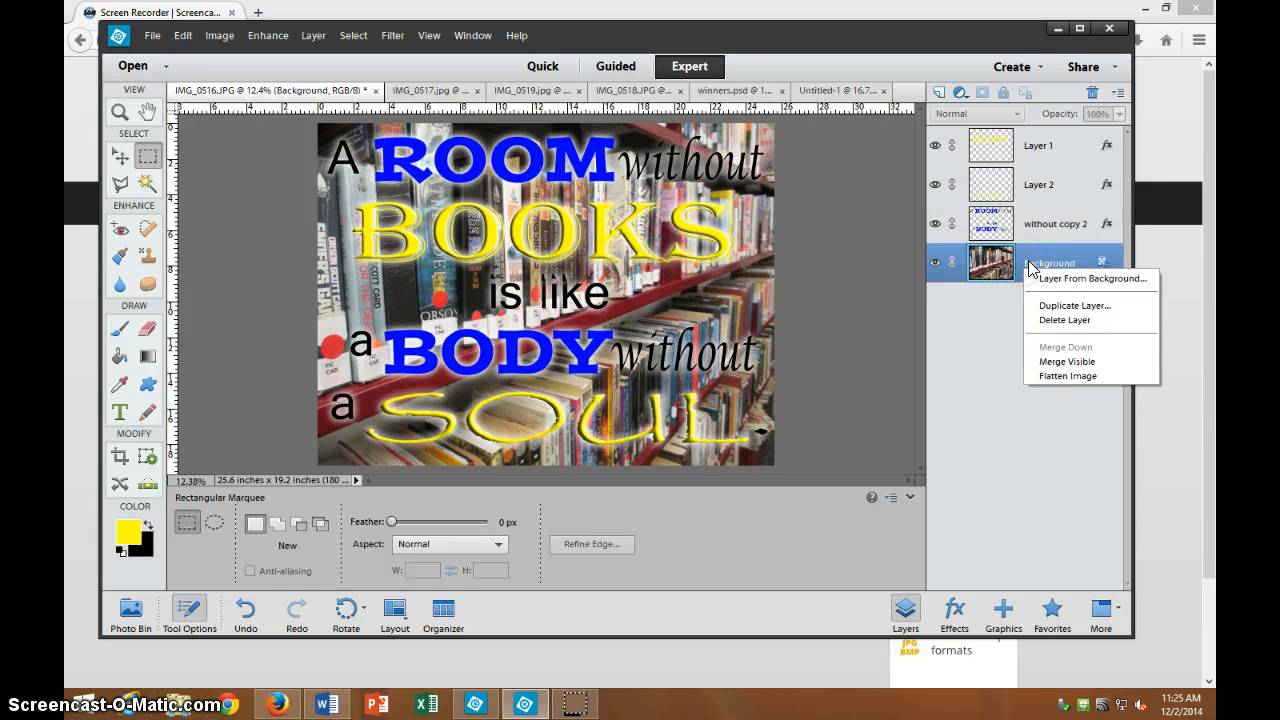
click(1028, 266)
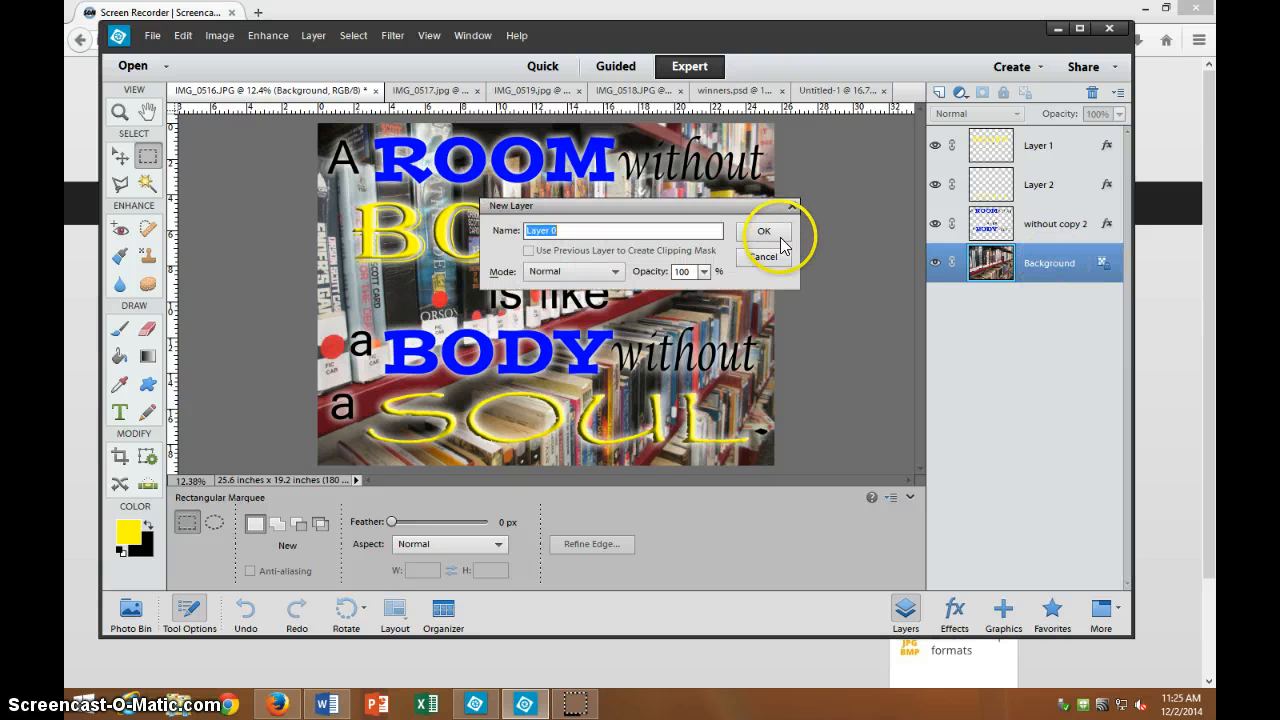
click(778, 236)
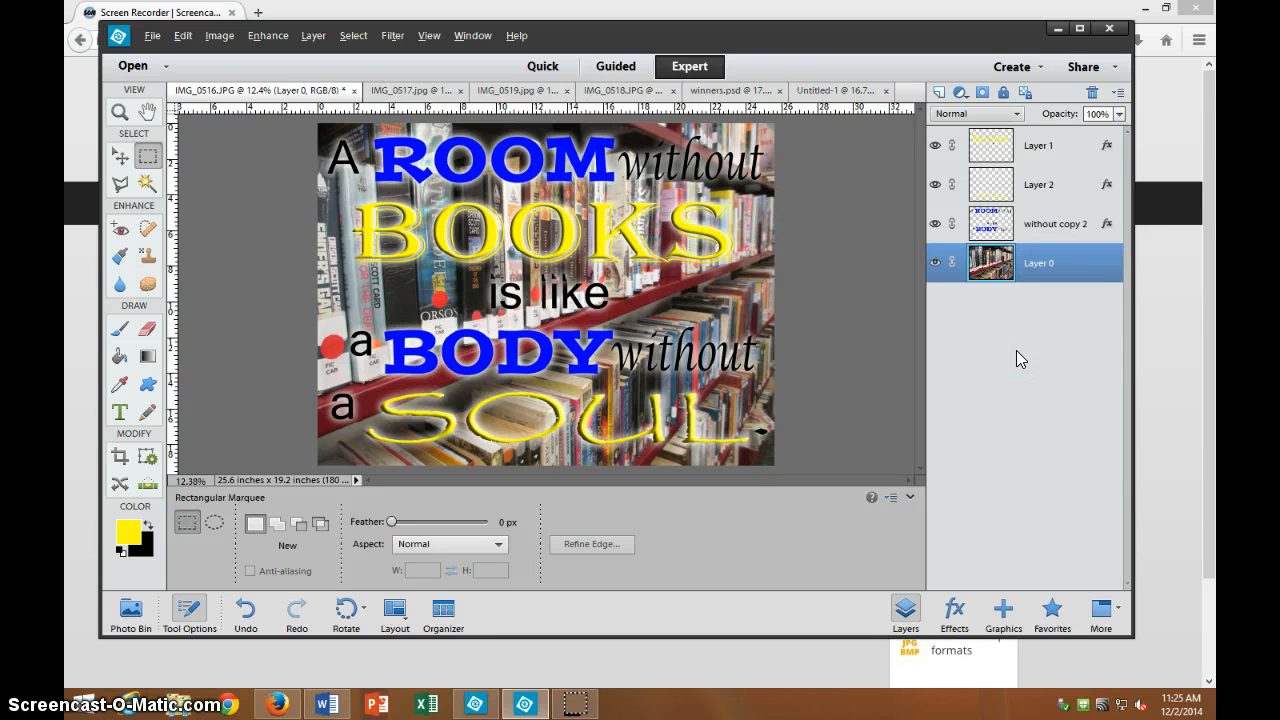
Colorize Layer 0 with Hue 325, Saturation 34 and Lightness +17 using Ctrl+U.
key(ctrl+u)
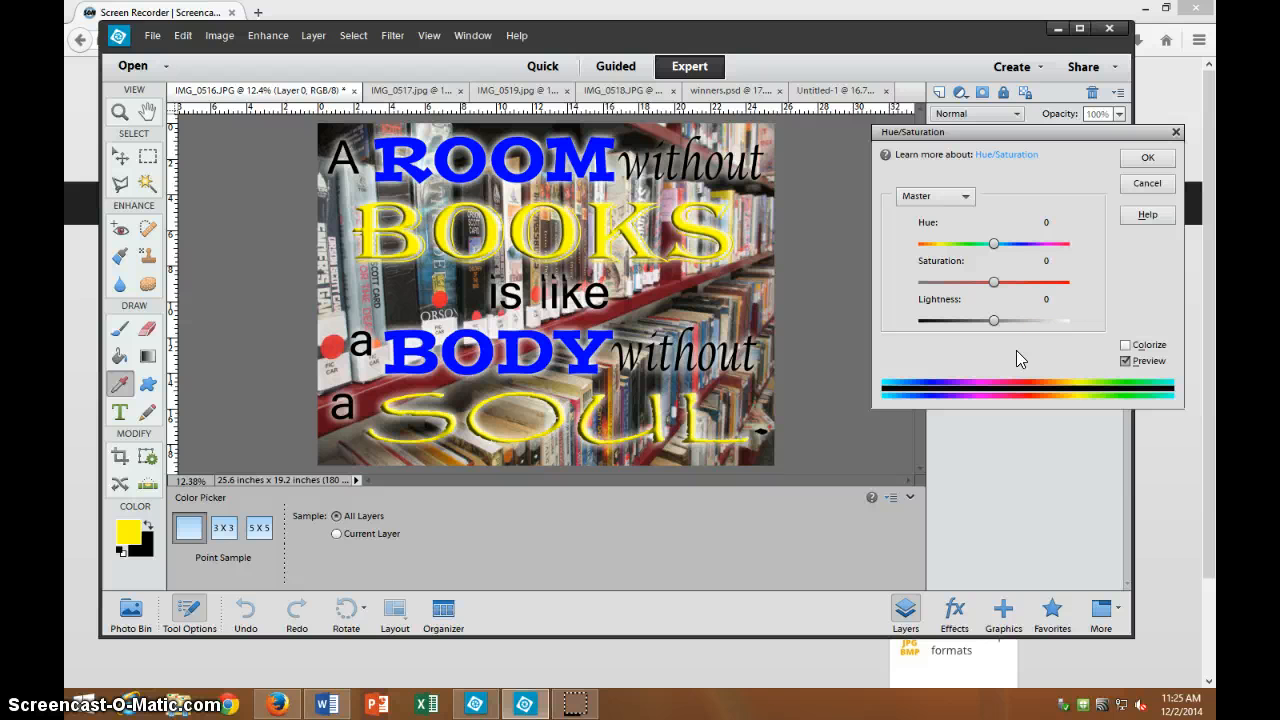
click(997, 250)
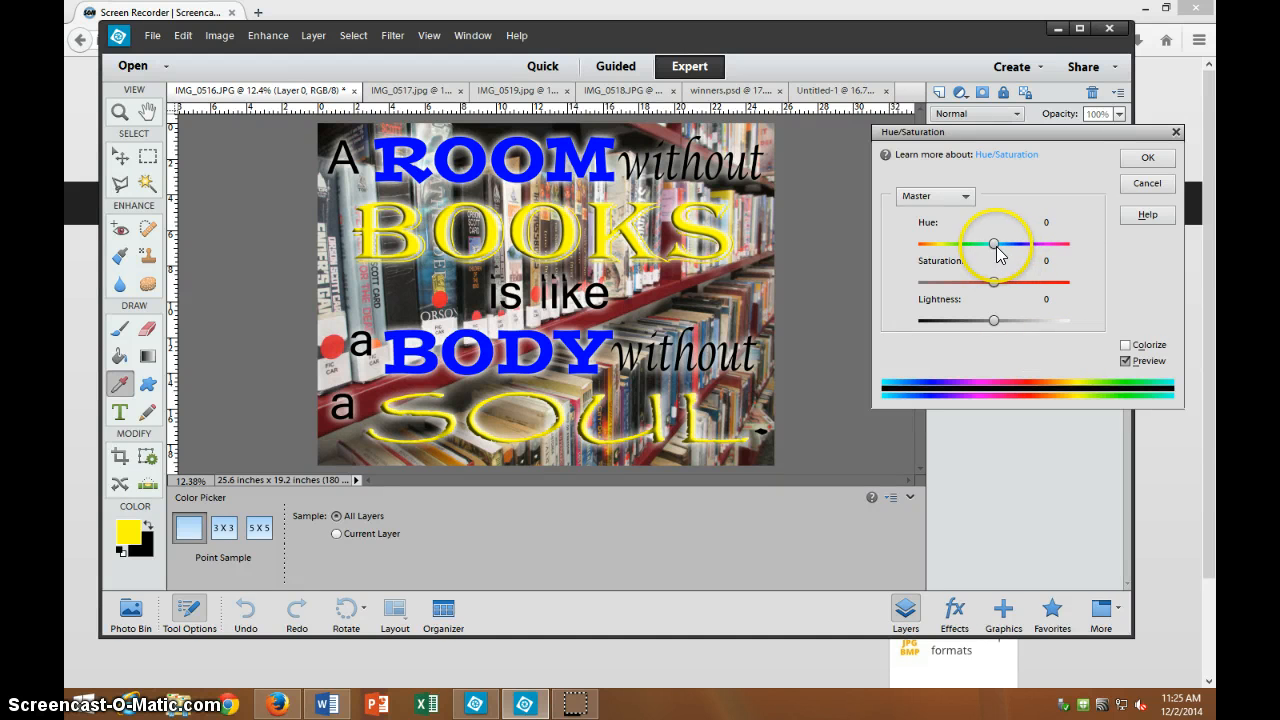
click(1126, 345)
click(958, 251)
drag(958, 251, 1006, 252)
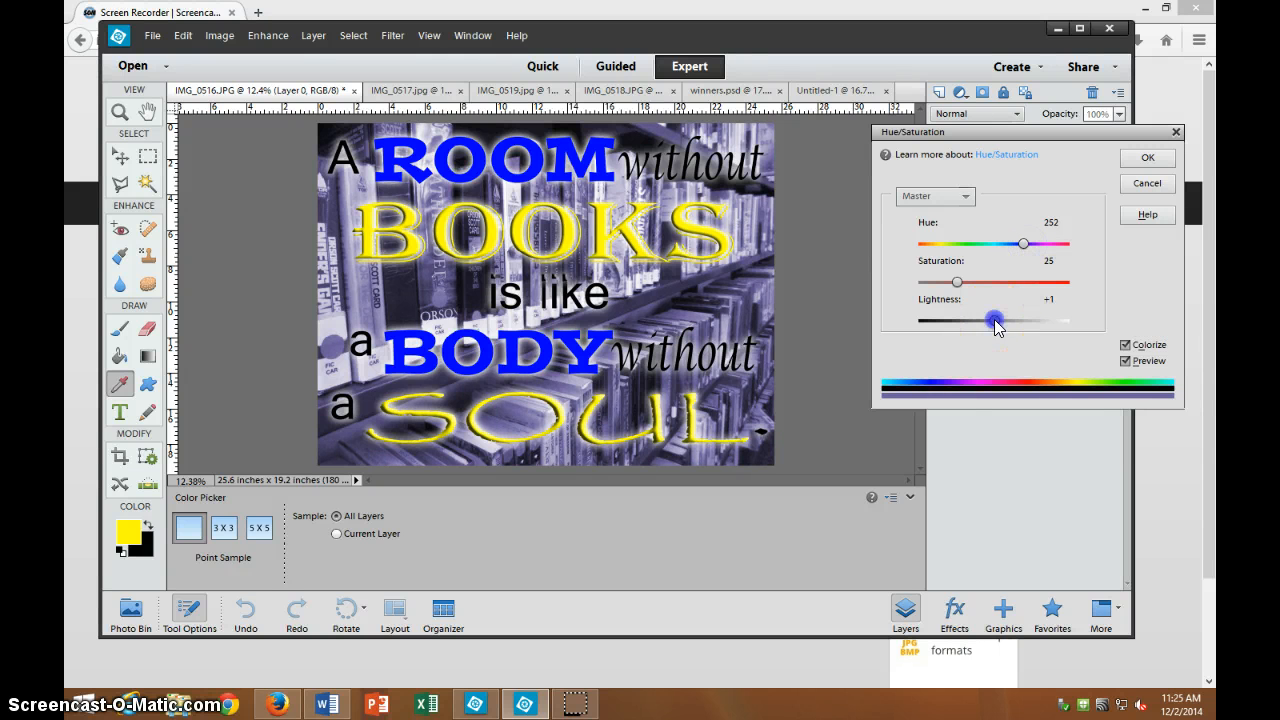
drag(994, 319, 1000, 320)
drag(957, 282, 987, 288)
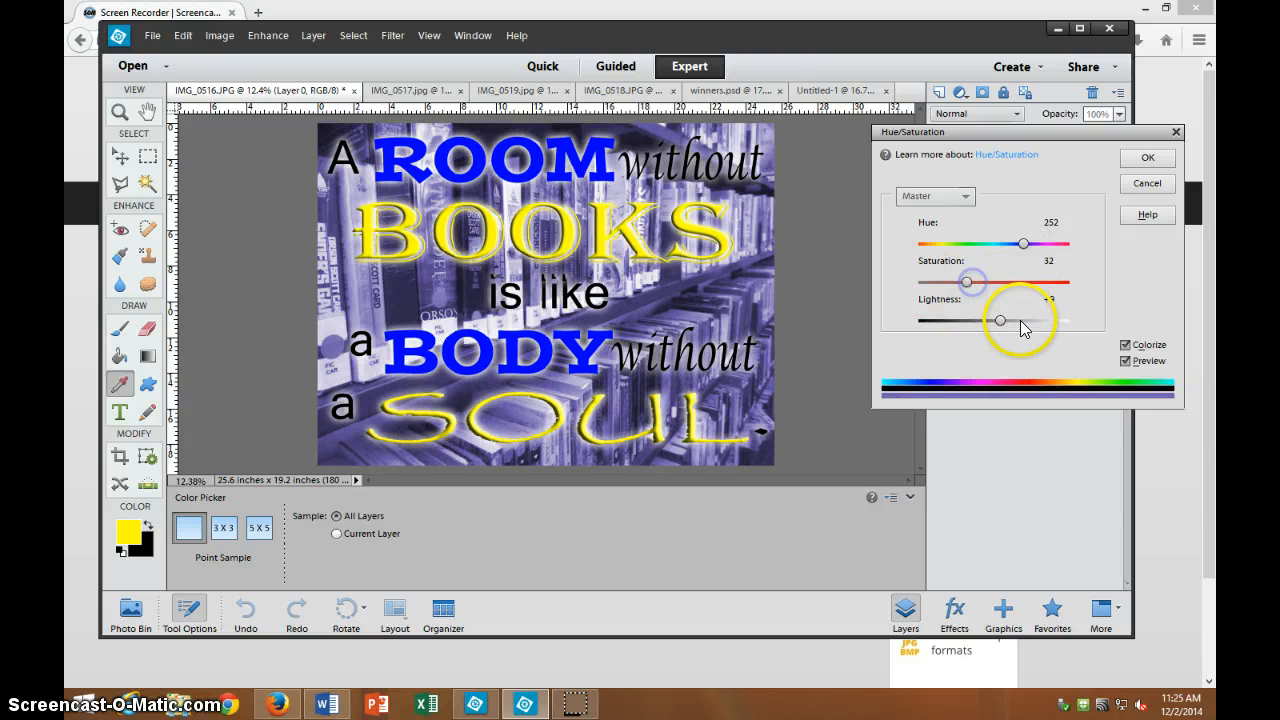
click(1026, 248)
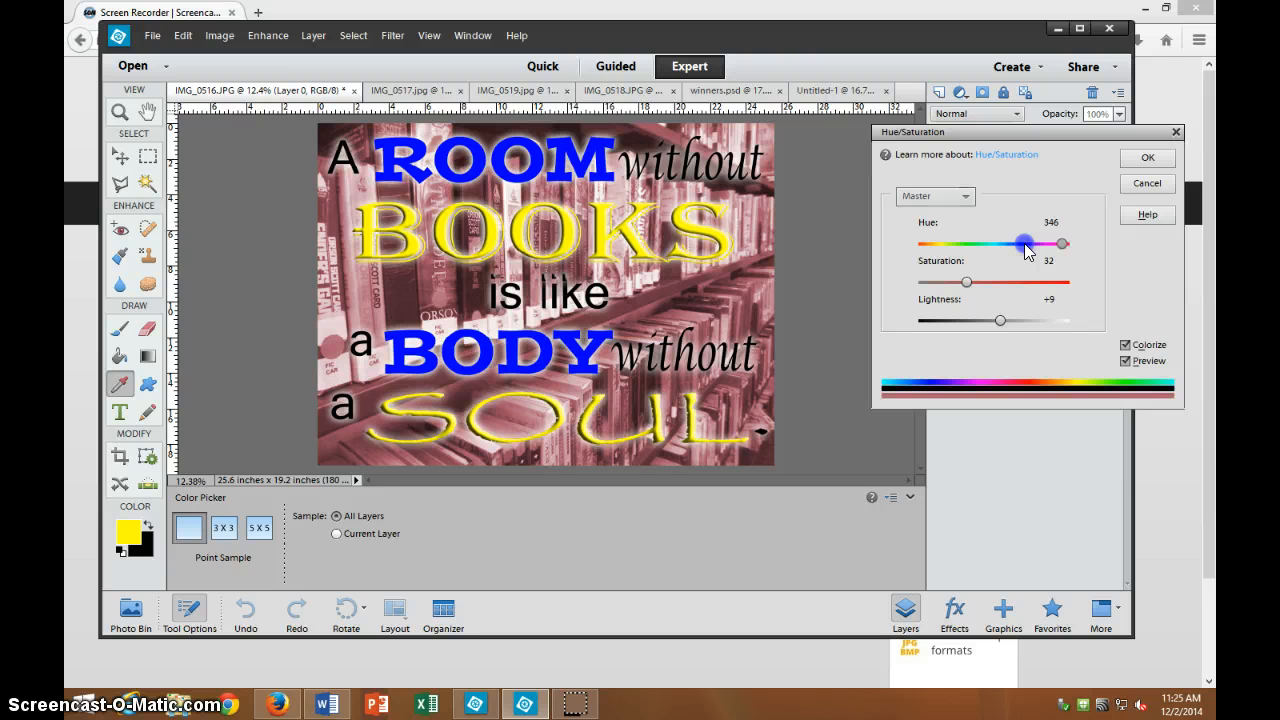
click(972, 284)
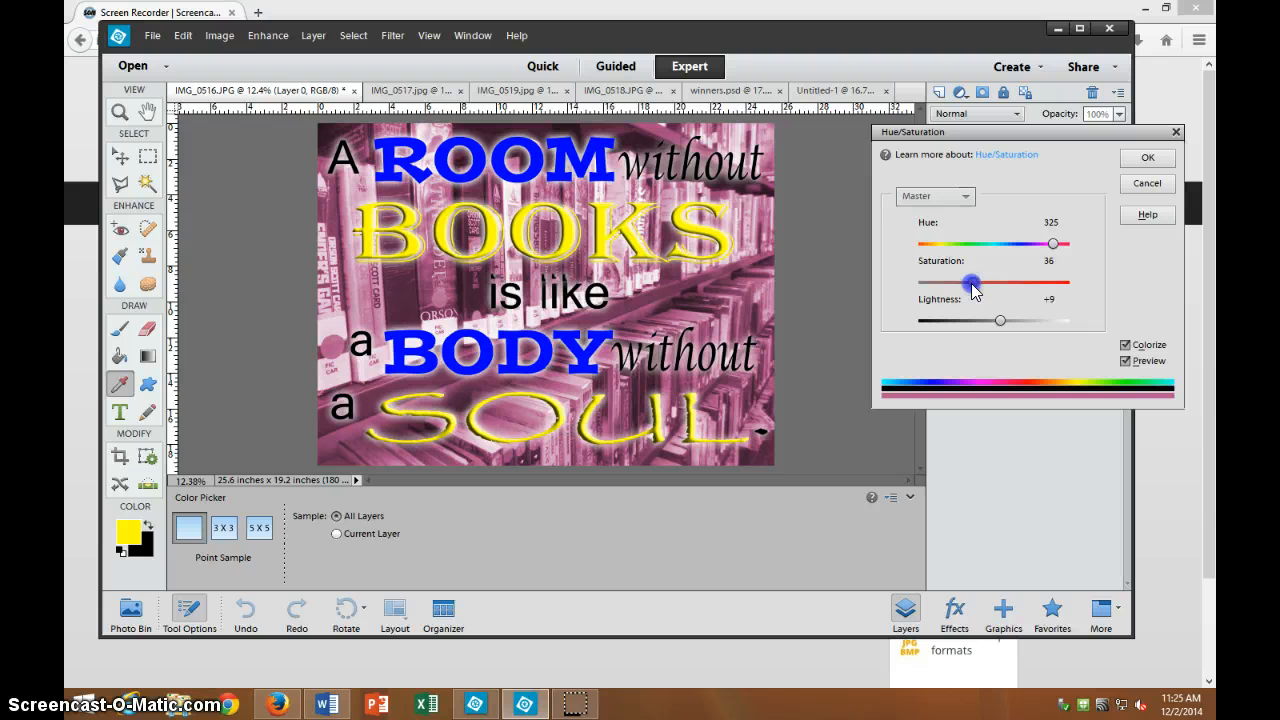
drag(1004, 323, 1008, 322)
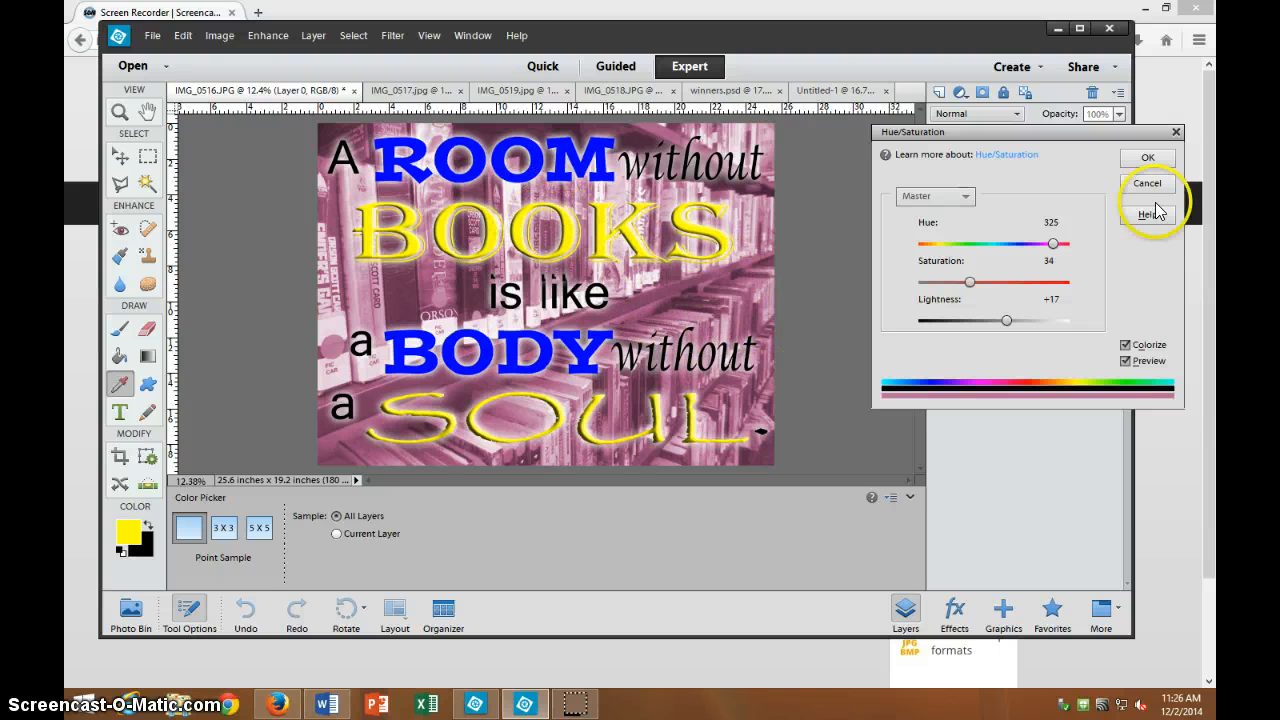
click(1148, 157)
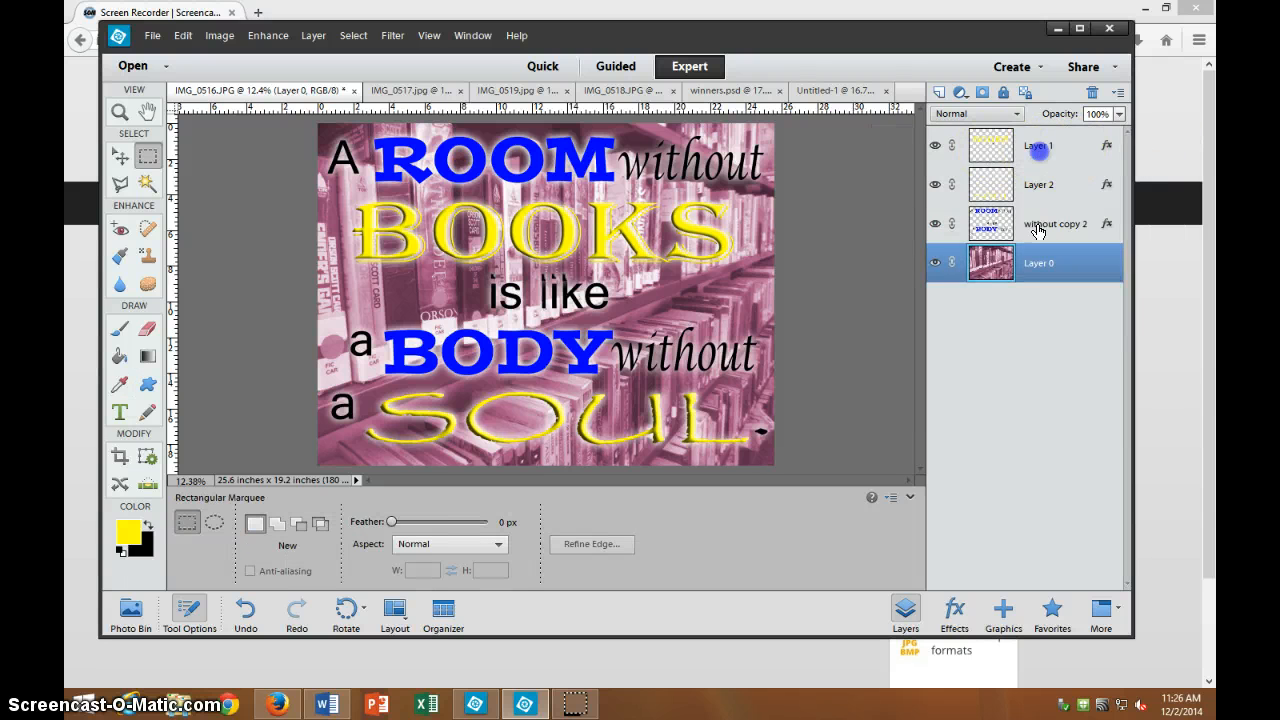
Merge Layer 1, Layer 2 and 'without copy 2' into a single Layer 1.
click(1045, 150)
shift+click(1037, 224)
right_click(1037, 199)
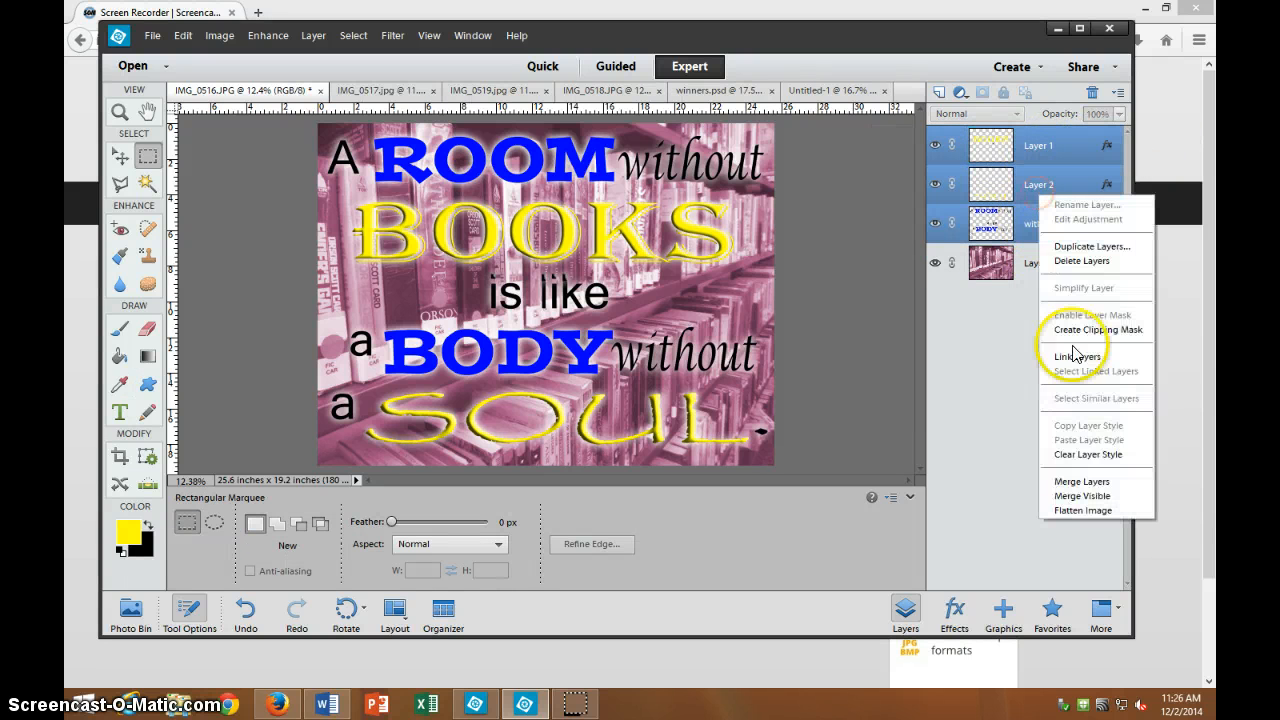
click(1091, 485)
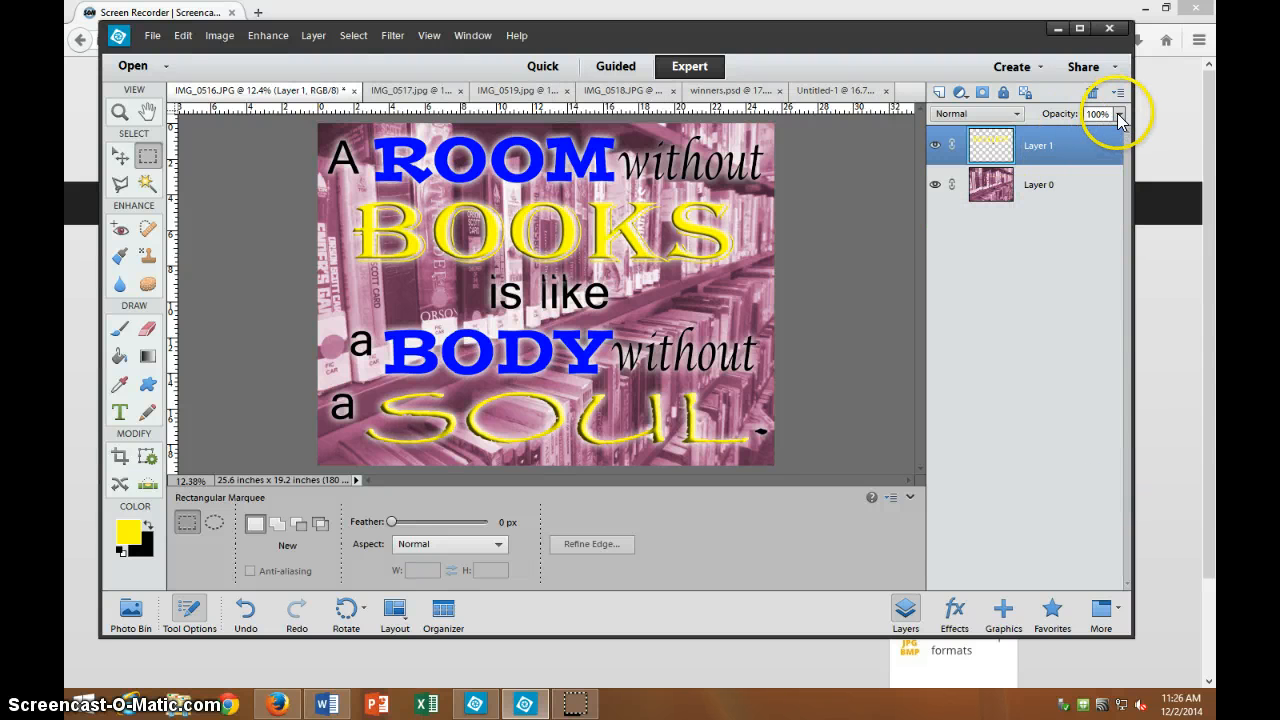
Set the merged Layer 1's opacity to 77%.
click(1119, 113)
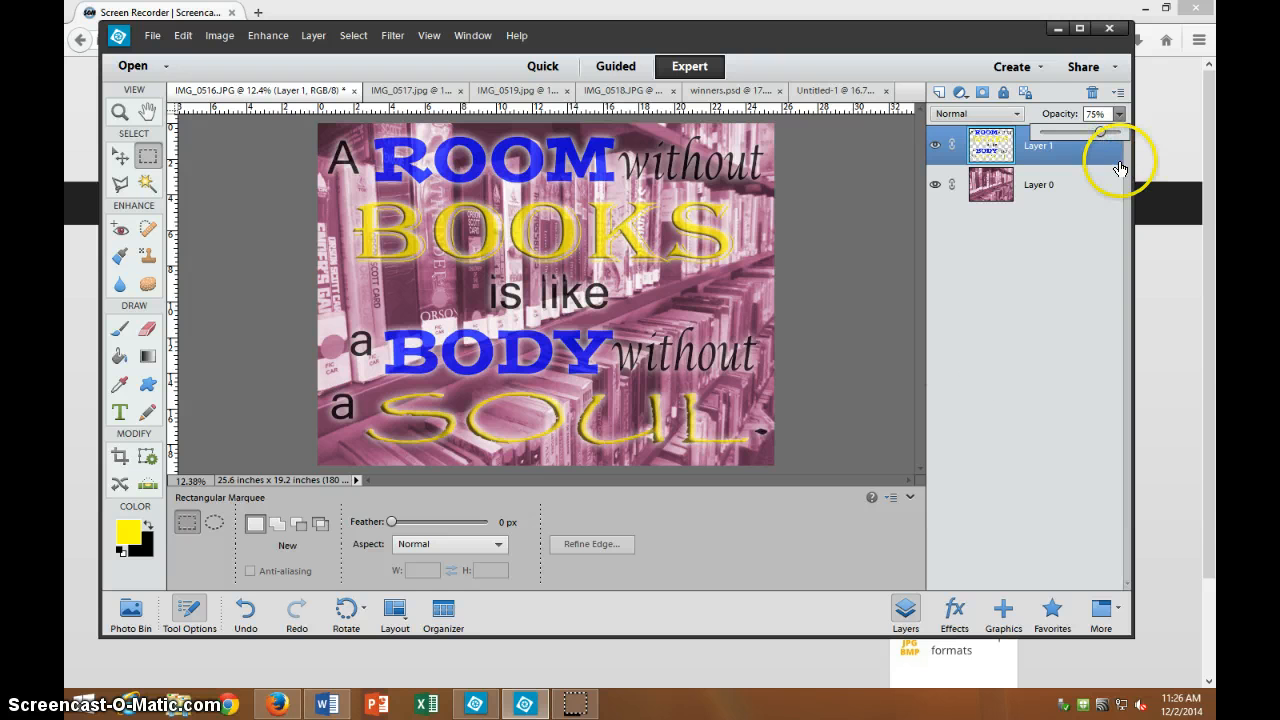
mouse_move(1101, 134)
mouse_down()
mouse_move(1122, 134)
mouse_move(1084, 144)
mouse_move(1102, 137)
mouse_up()
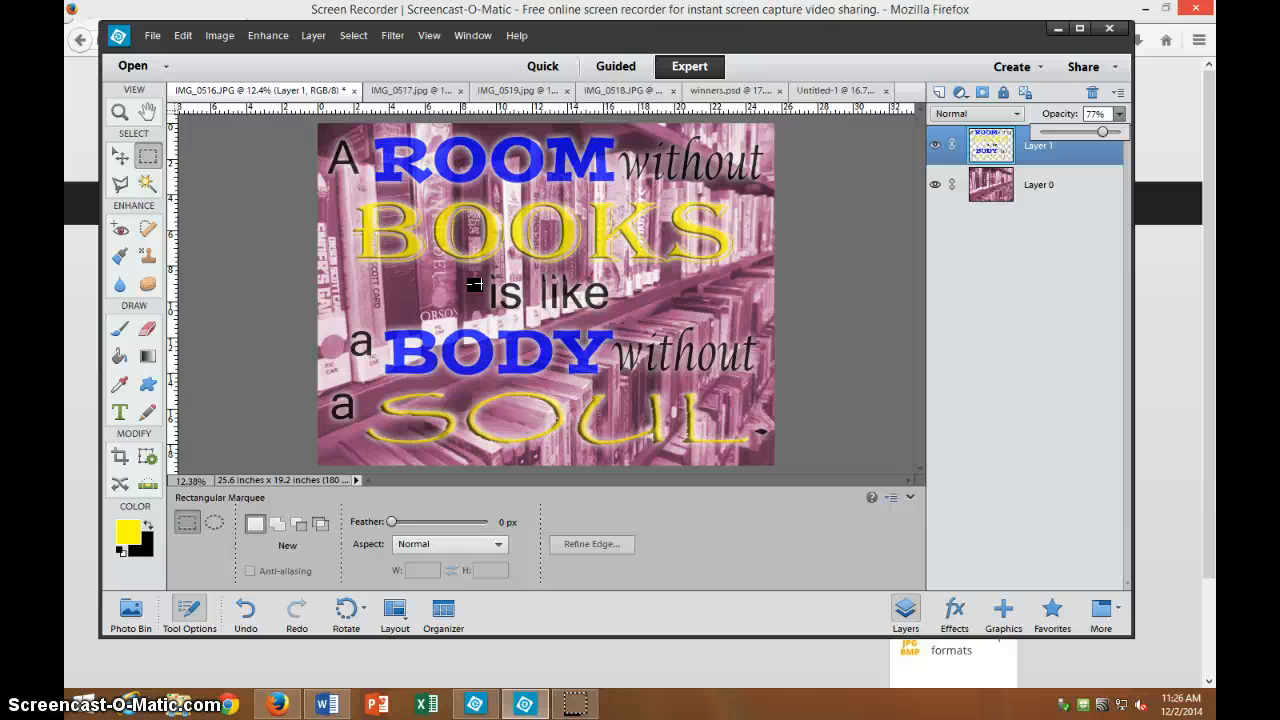
click(871, 420)
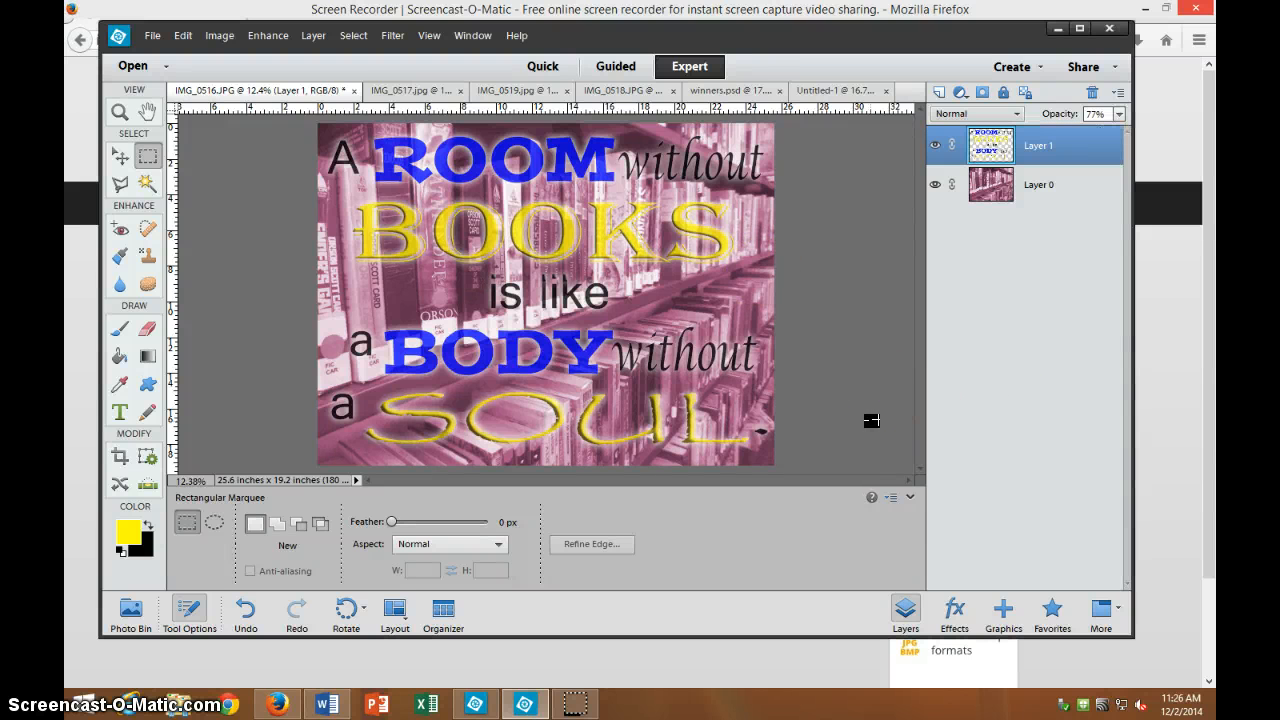